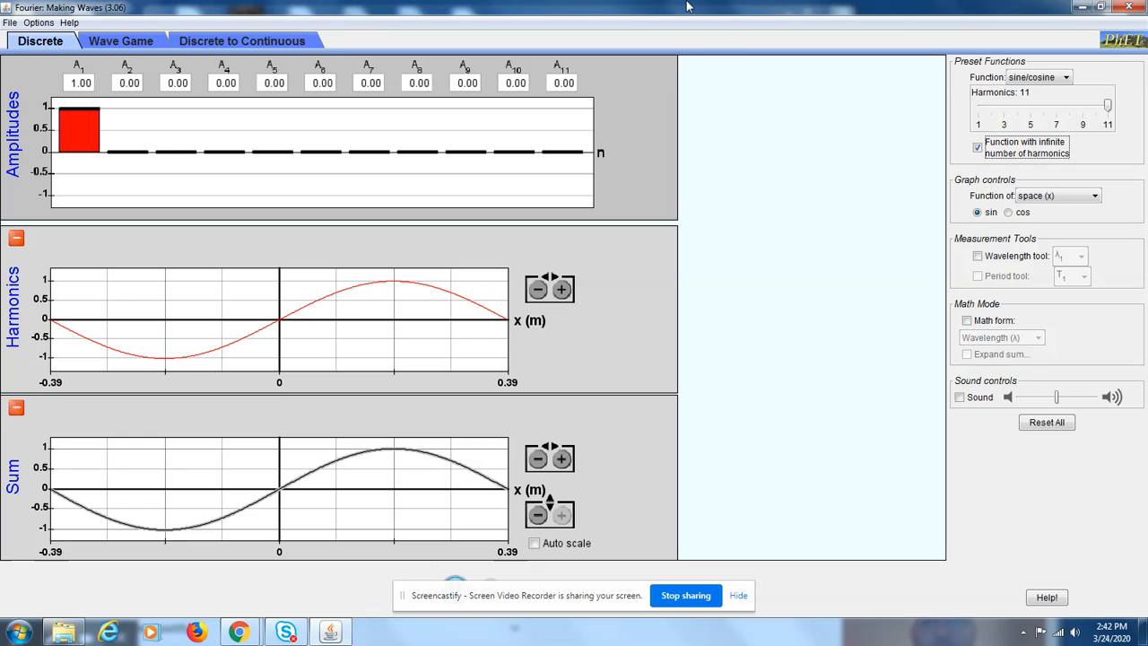
Apply the triangle preset function and turn off the display of the function with infinite number of harmonics.
left_click(1050, 77)
left_click(1039, 107)
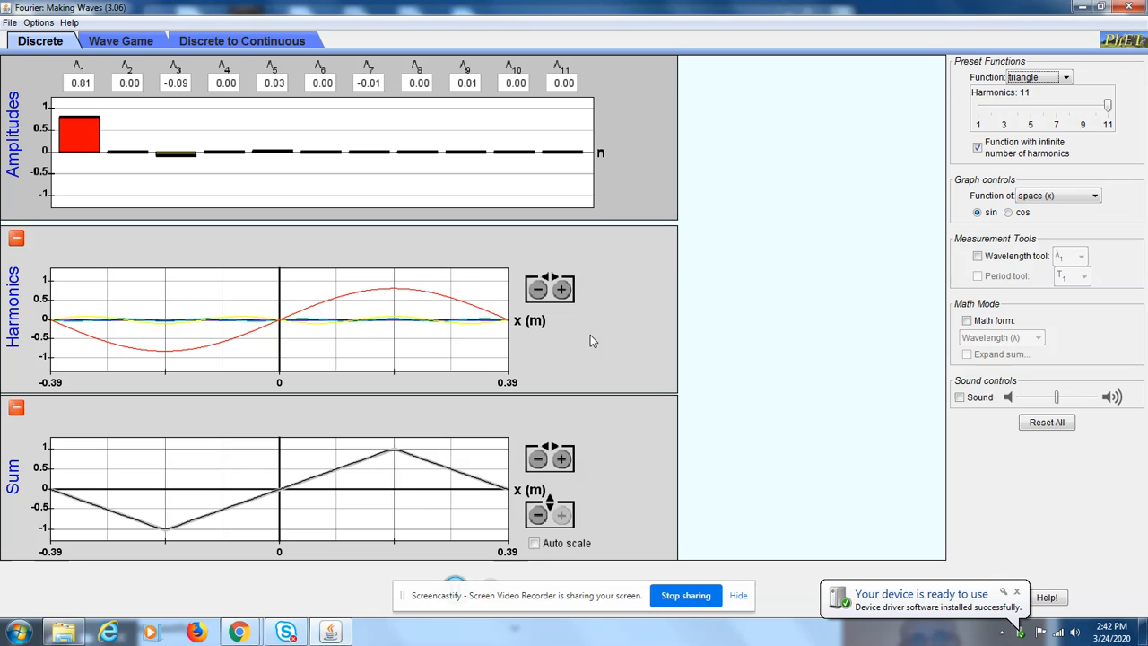
left_click(978, 148)
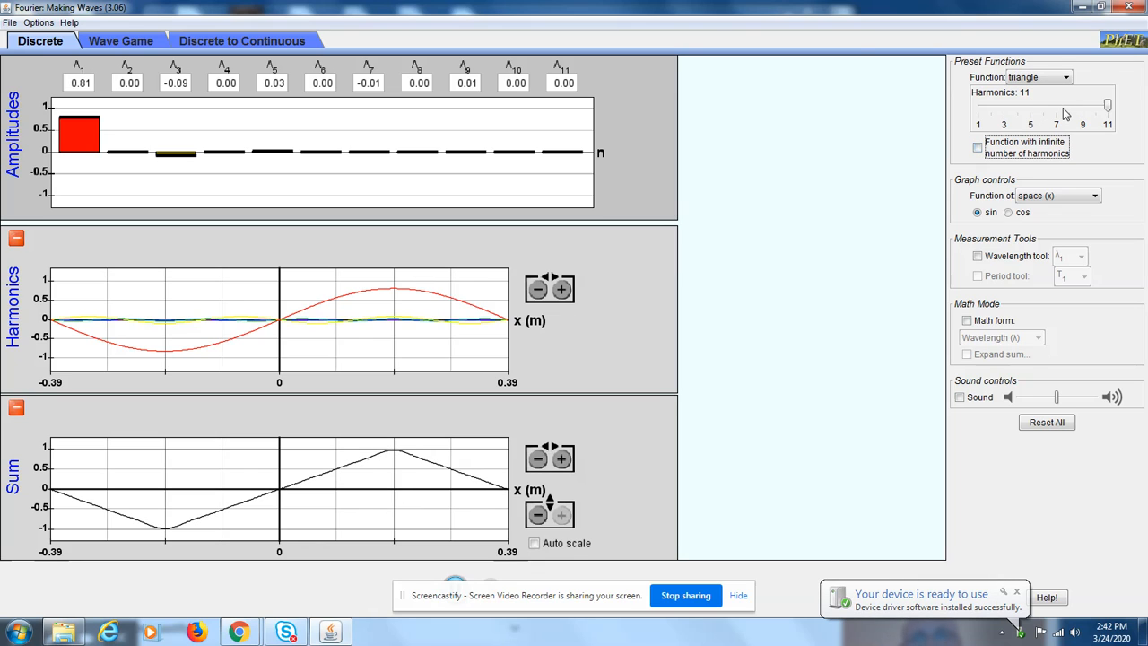
Set the amplitudes of harmonics A1 through A6 to 1.
left_click(77, 83)
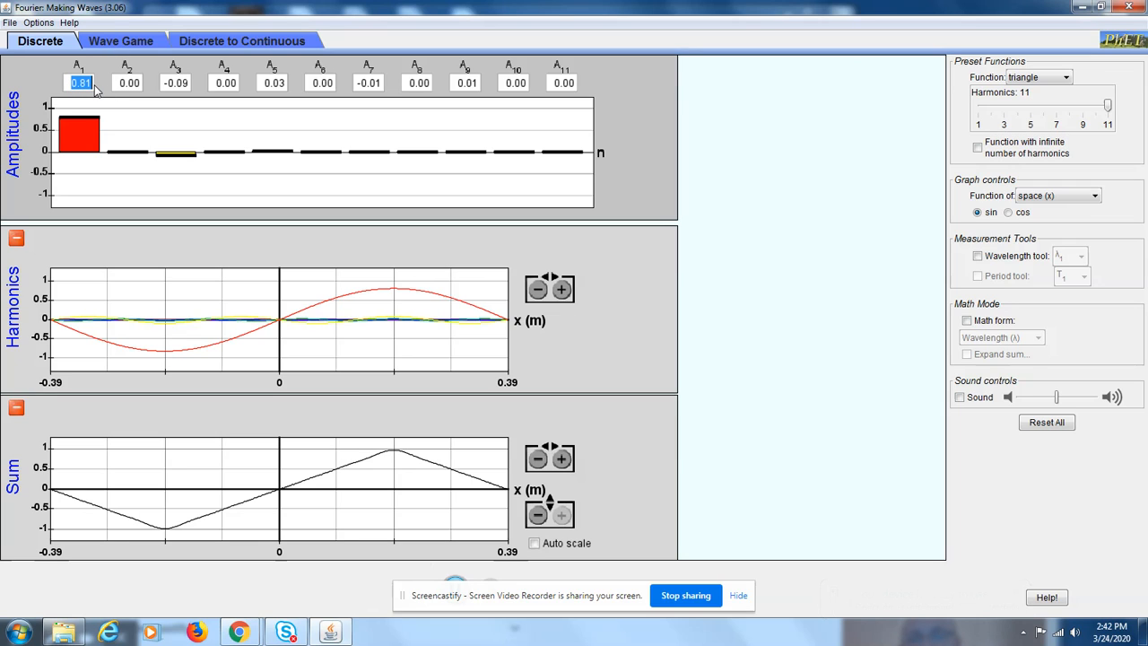
type("1")
key("Tab")
type("1")
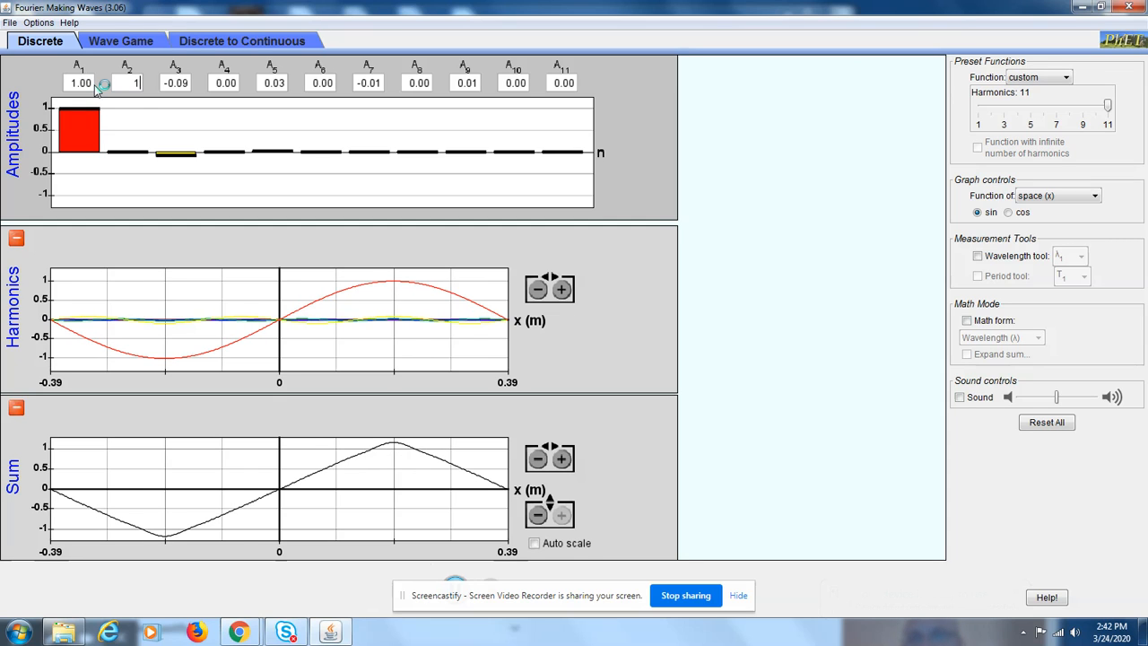
key("Tab")
type("1")
key("Tab")
type("1")
key("Tab")
key("1")
key("Tab")
key("1")
key("Tab")
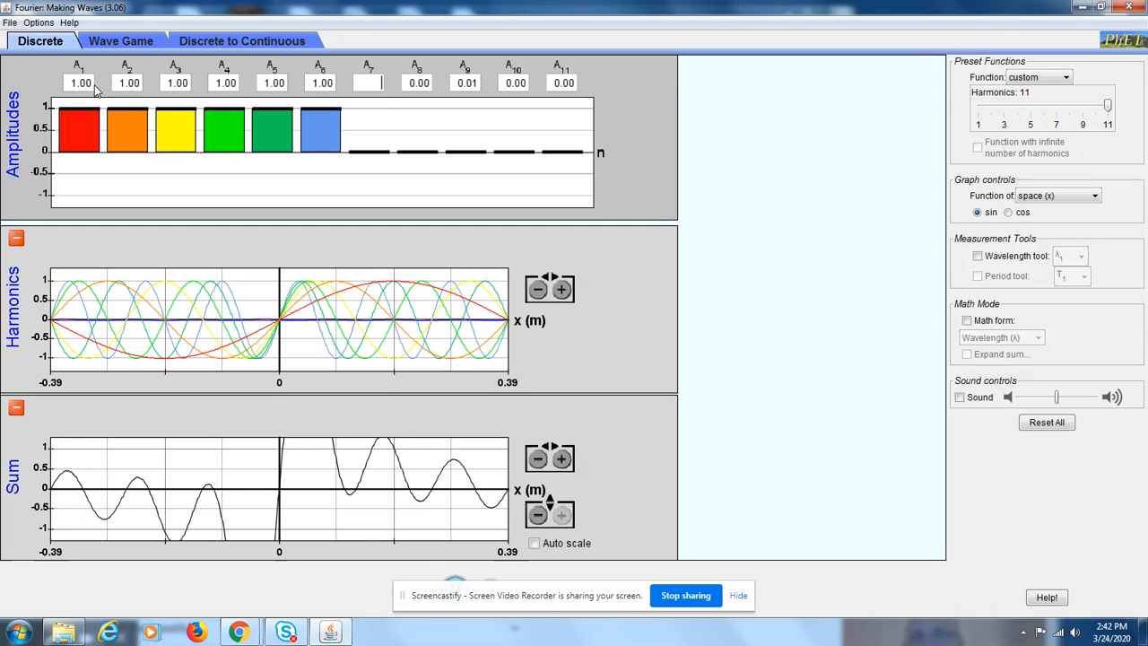
Set the amplitudes of harmonics A7 through A11 to 1.
type("1")
key("Tab")
type("0")
key("Tab")
type("1")
key("Tab")
type("1")
key("Tab")
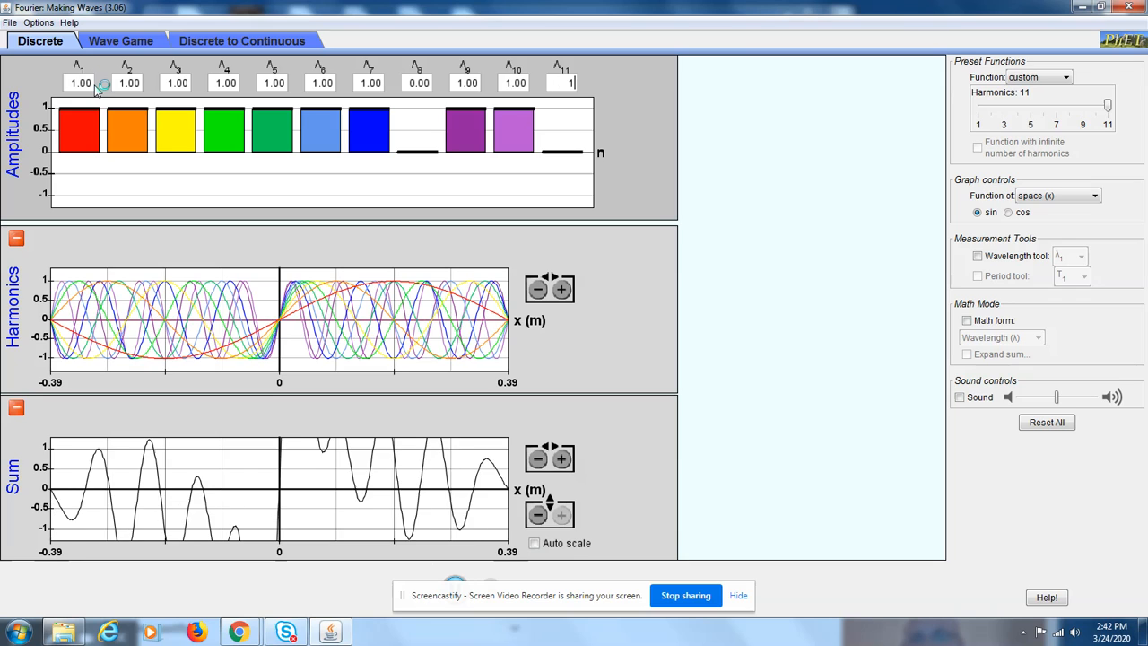
type("1")
key("Tab")
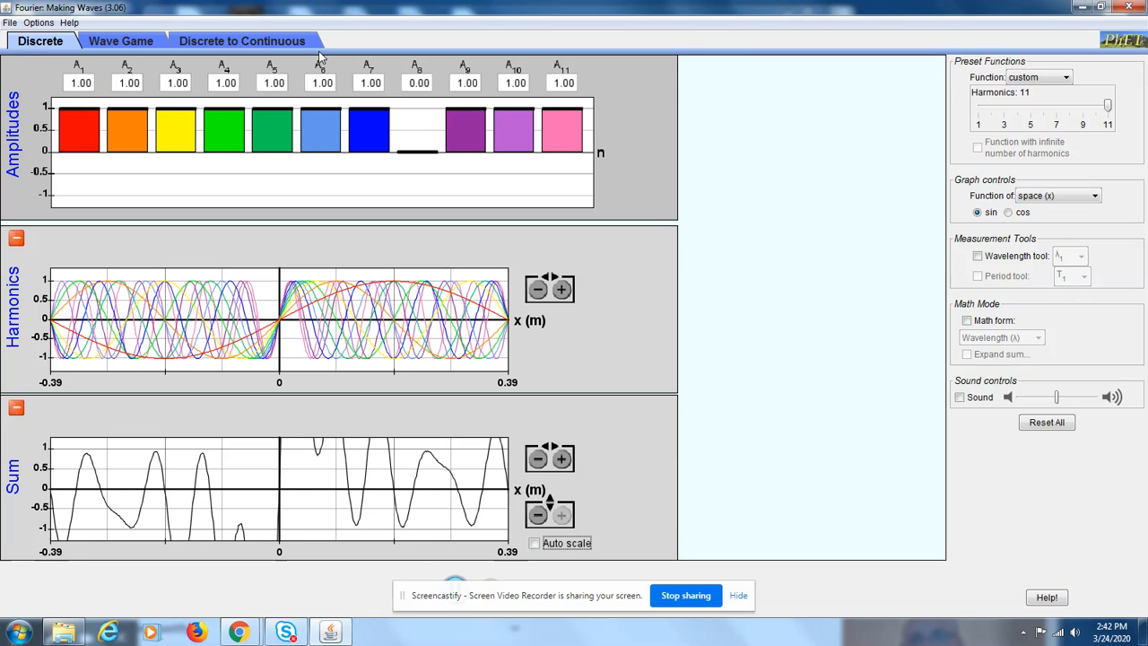
left_click(414, 83)
type("1")
key("Tab")
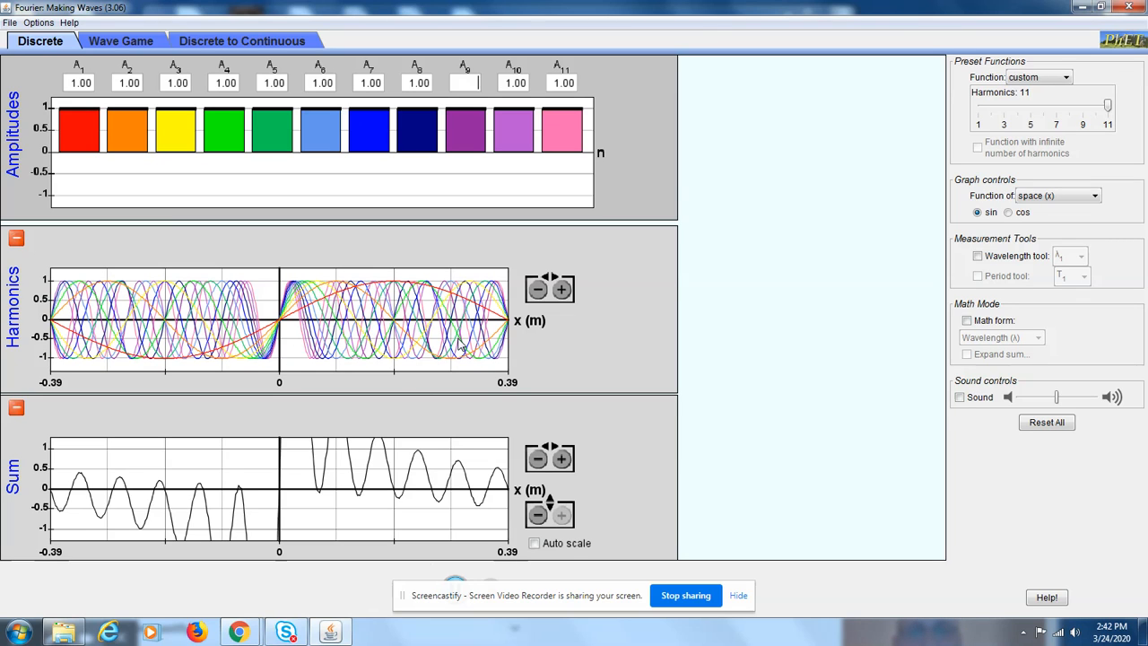
Widen the x range of the graphs to ±1.56 m and expand the Sum graph's vertical range beyond ±10.
left_click(537, 293)
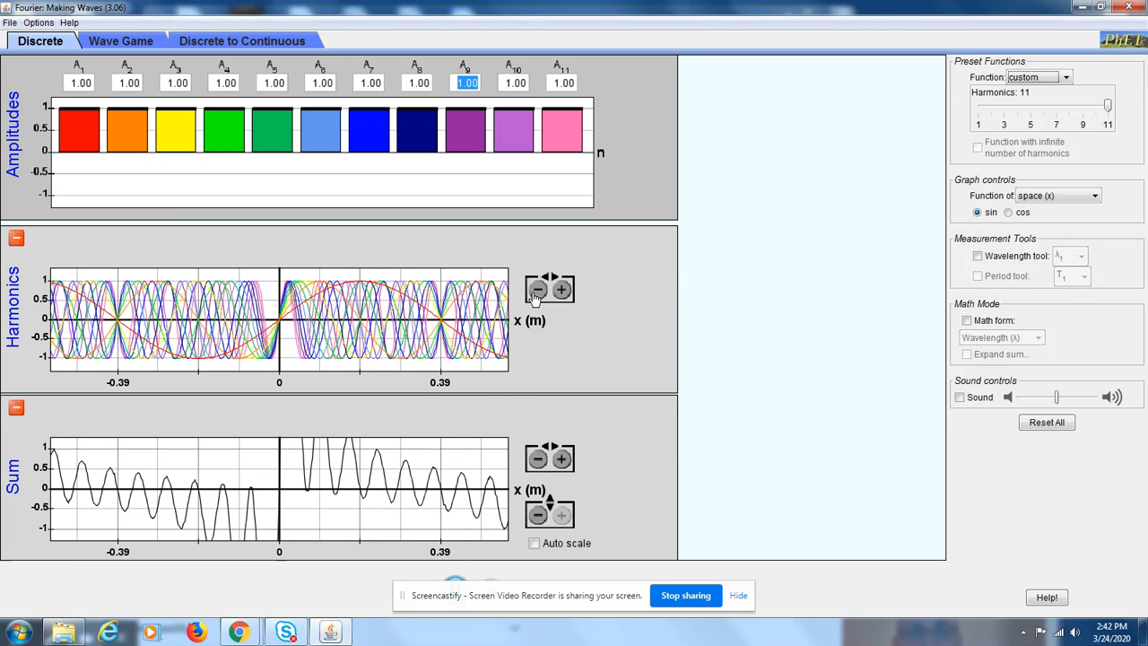
left_click(537, 293)
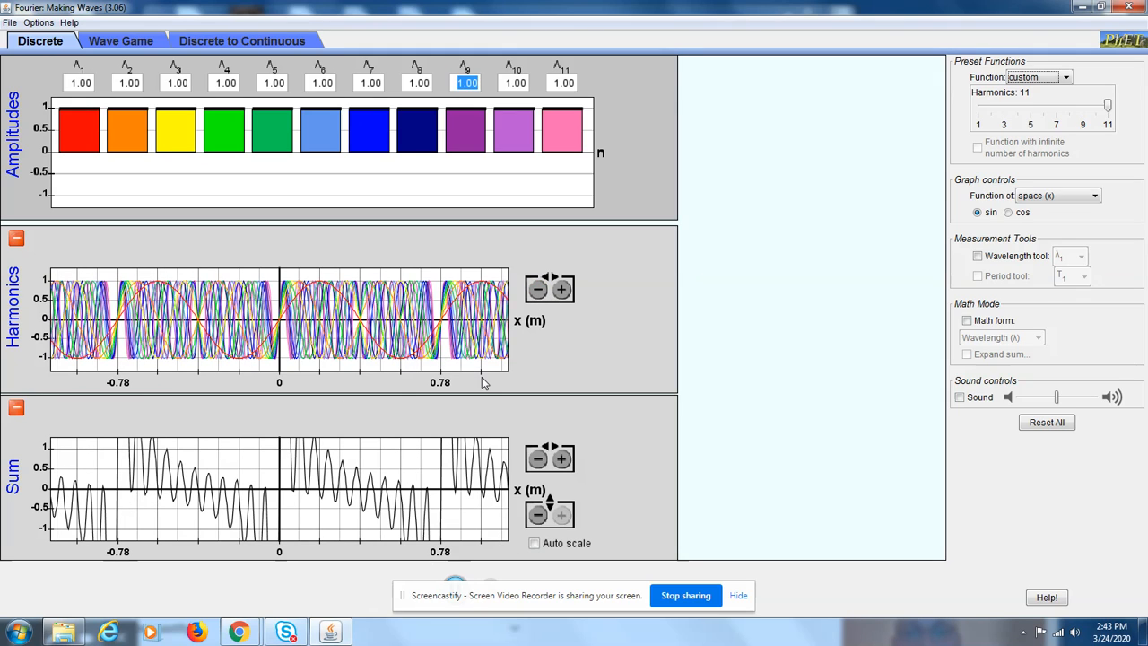
left_click(537, 514)
left_click(537, 514)
left_click(537, 514)
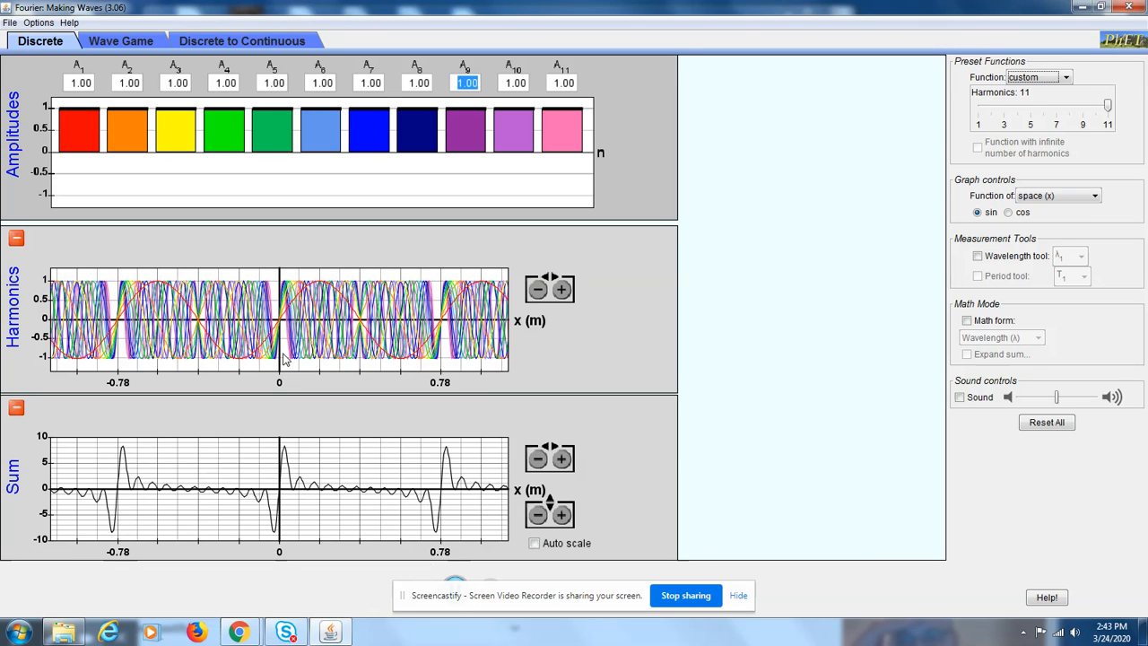
left_click(537, 513)
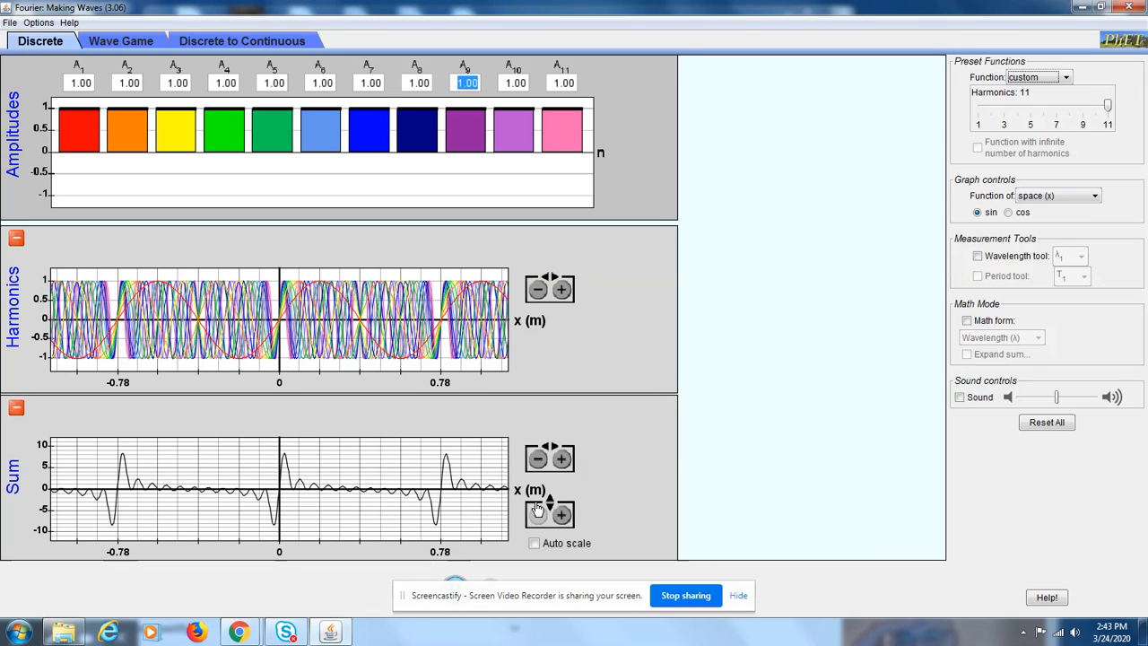
left_click(539, 460)
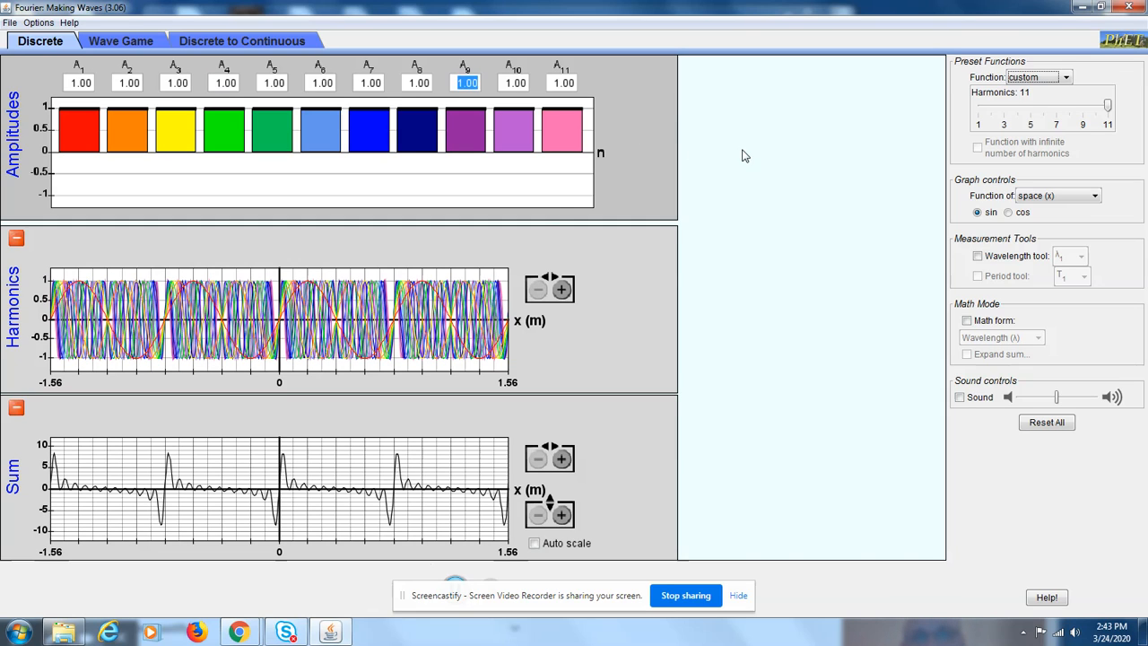
Apply the sawtooth preset function and narrow the Sum graph's vertical range to just over ±1.
left_click(1012, 78)
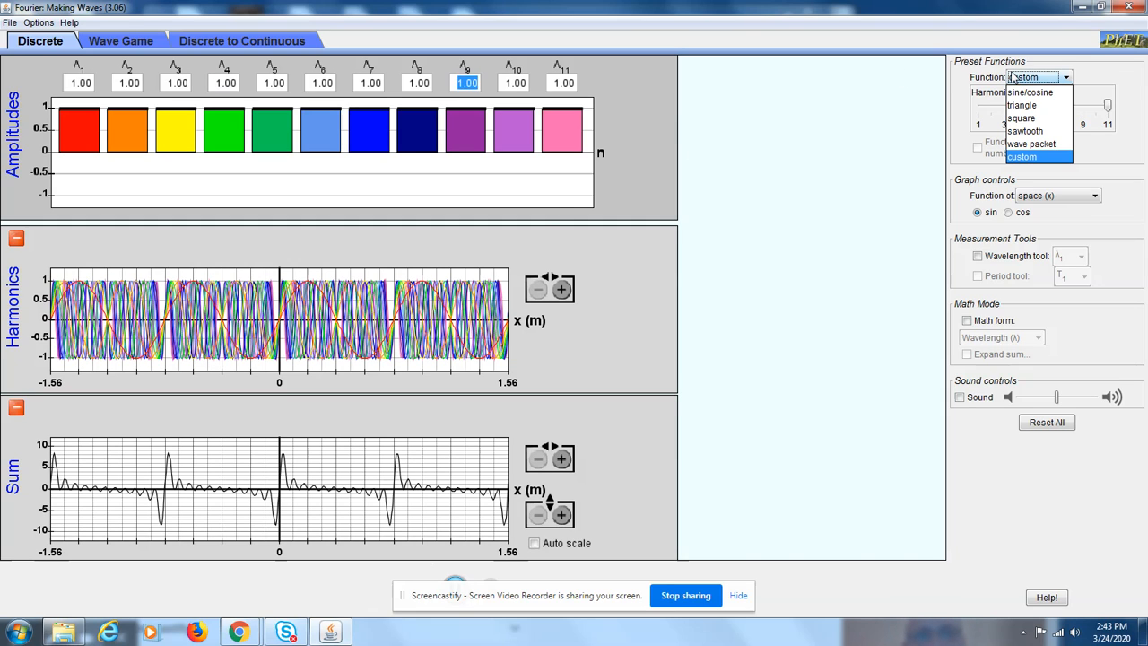
left_click(1028, 131)
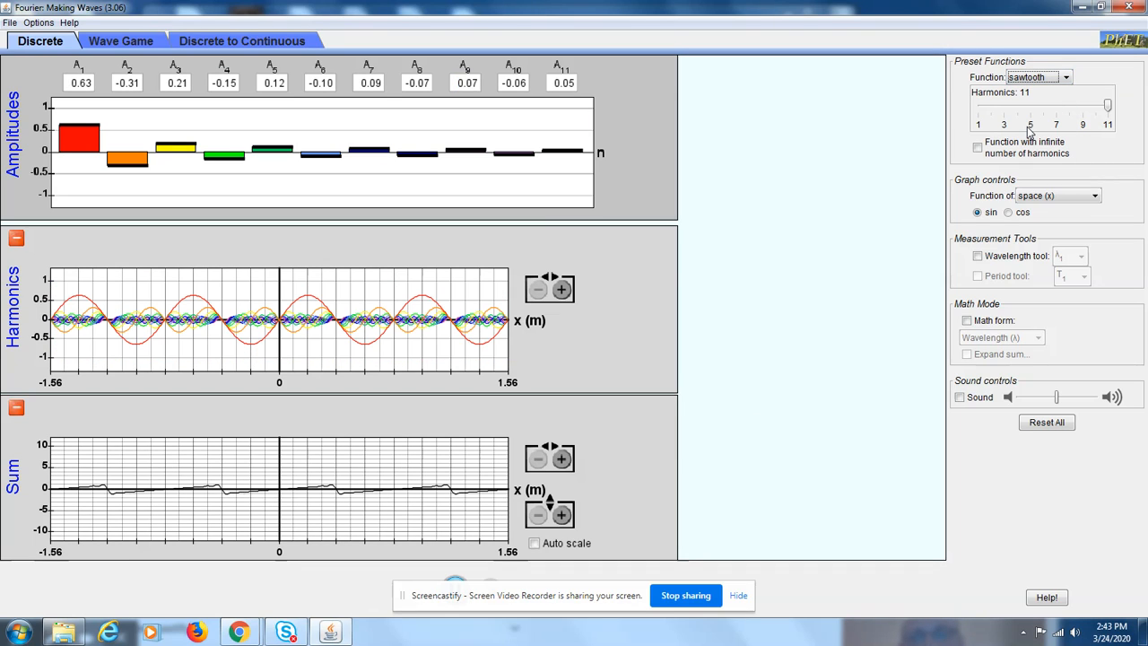
left_click(562, 515)
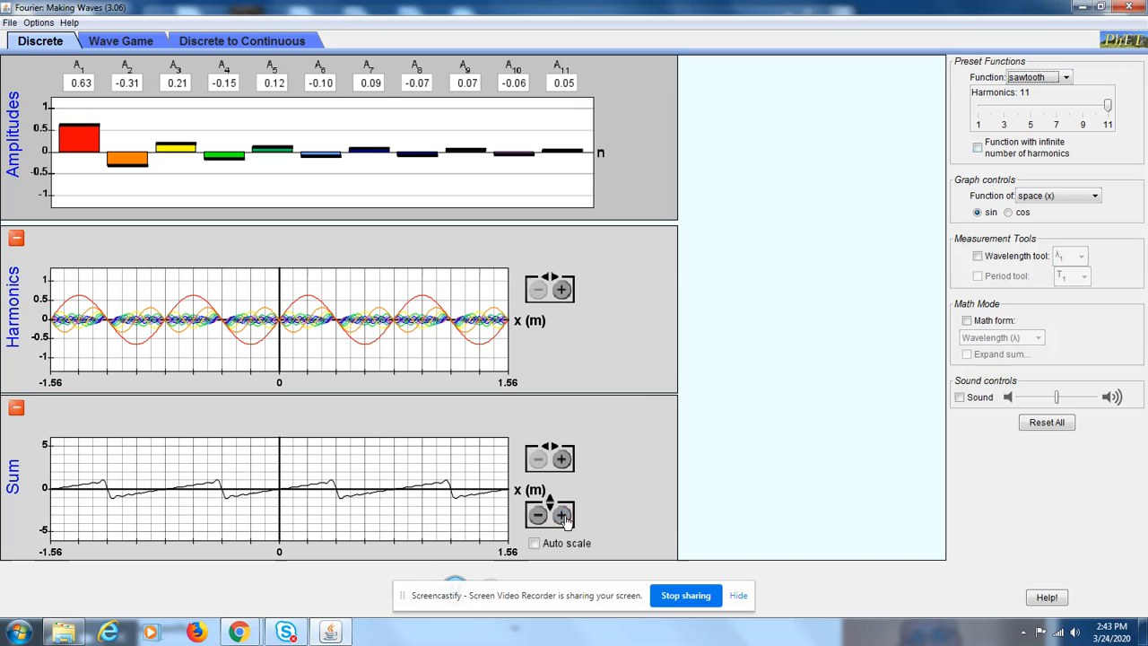
left_click(563, 516)
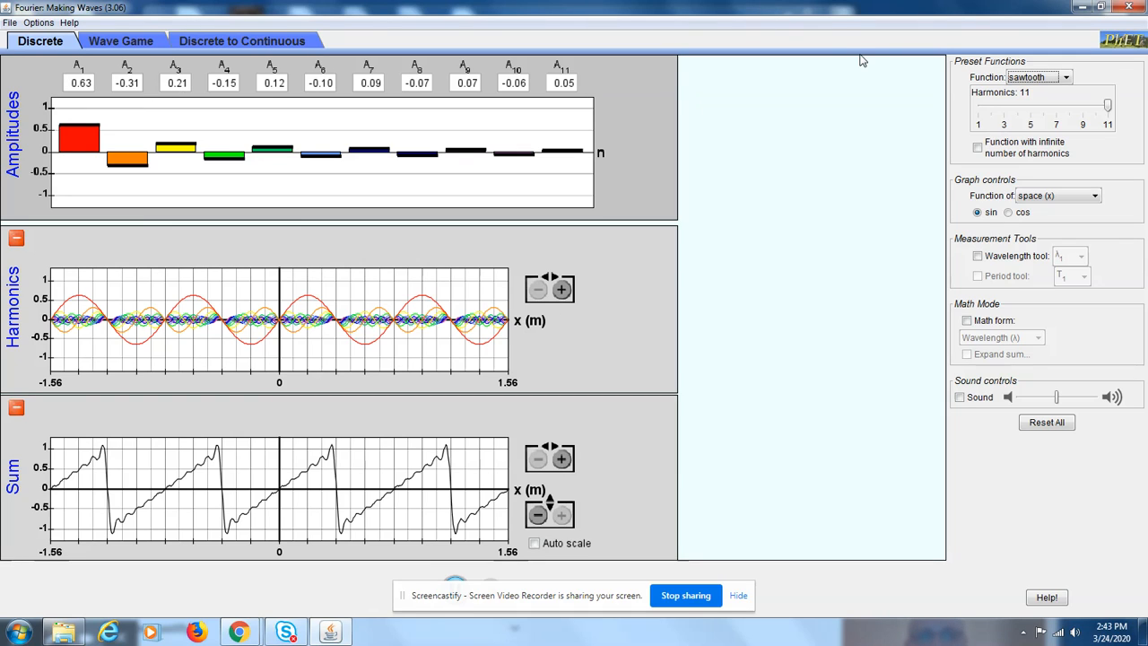
Set amplitude A1 to 1, A2 to -0.5 and A3 to 0.33.
left_click(83, 84)
key("BackSpace")
type("1")
key("Tab")
key("BackSpace")
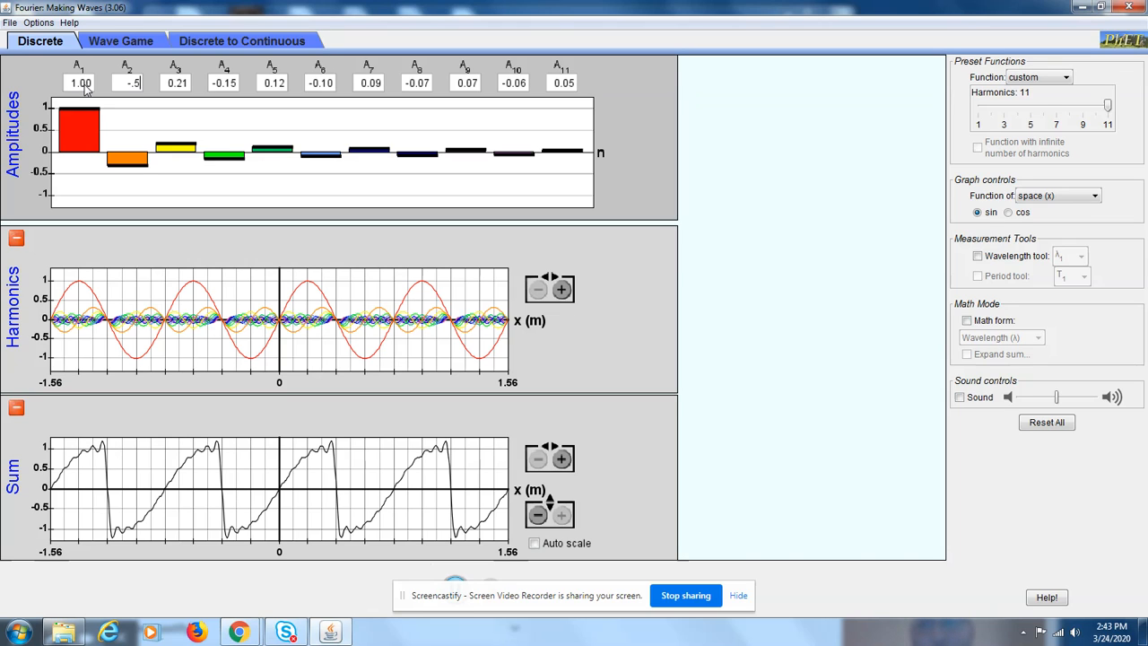
key("Tab")
key("BackSpace")
type(".33")
key("Tab")
Set amplitude A4 to -0.25, A5 to 0.2 and A6 to -0.16.
key("BackSpace")
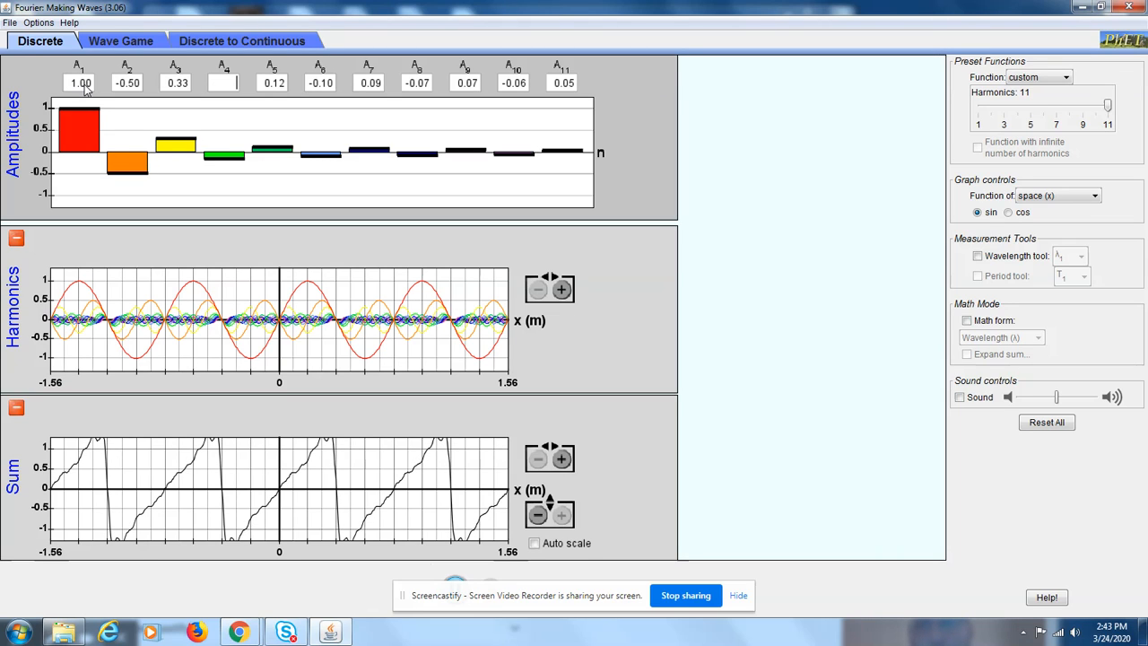
type("-0.25")
key("Tab")
key("BackSpace")
type(".2")
key("Tab")
key("BackSpace")
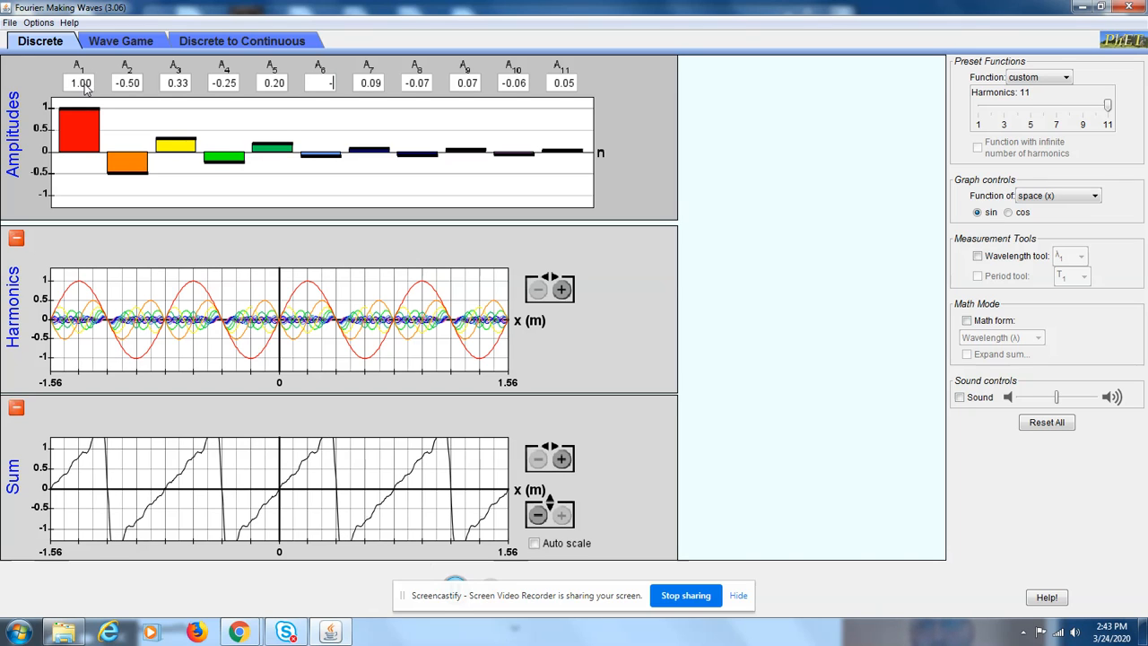
type("-.16")
key("Tab")
Set amplitude A7 to 0.14, A8 to -0.12 and A9 to 0.11.
key("BackSpace")
type(".14")
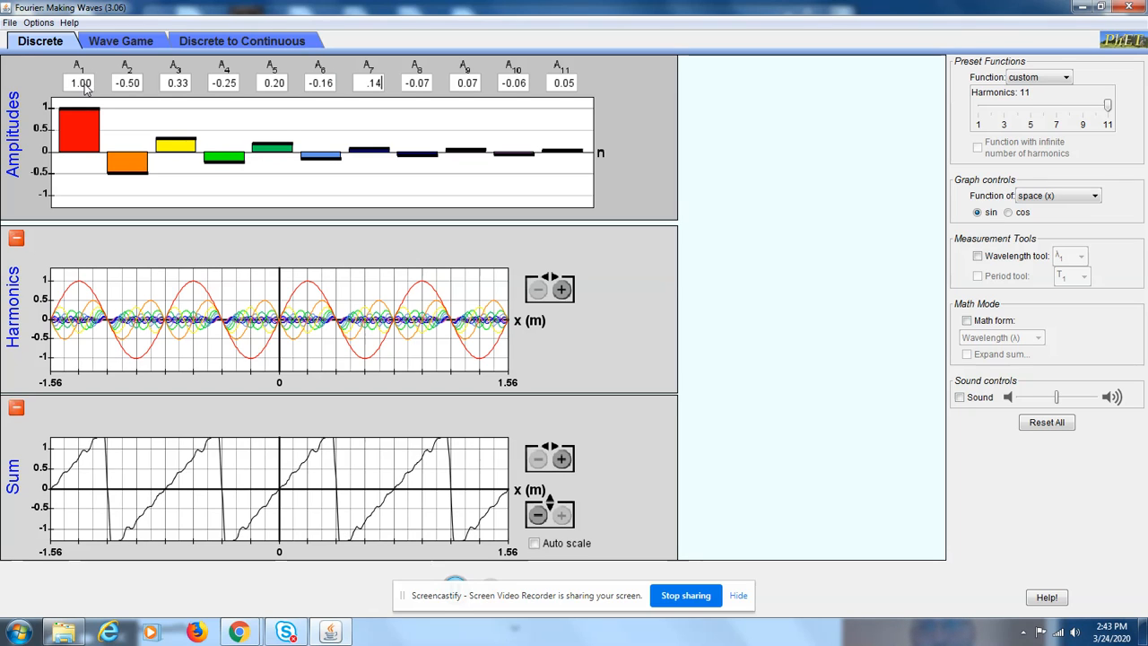
key("Tab")
key("BackSpace")
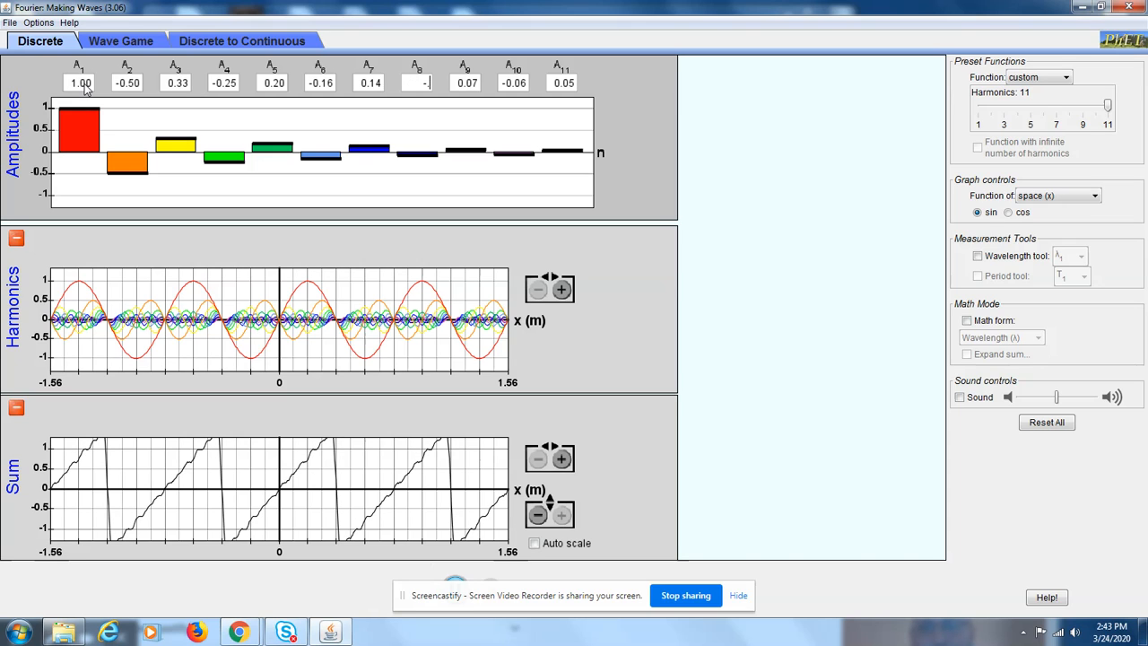
type("-.12")
key("Tab")
key("BackSpace")
type(".11")
key("Tab")
Set amplitude A10 to -0.10 and A11 to 0.09.
key("BackSpace")
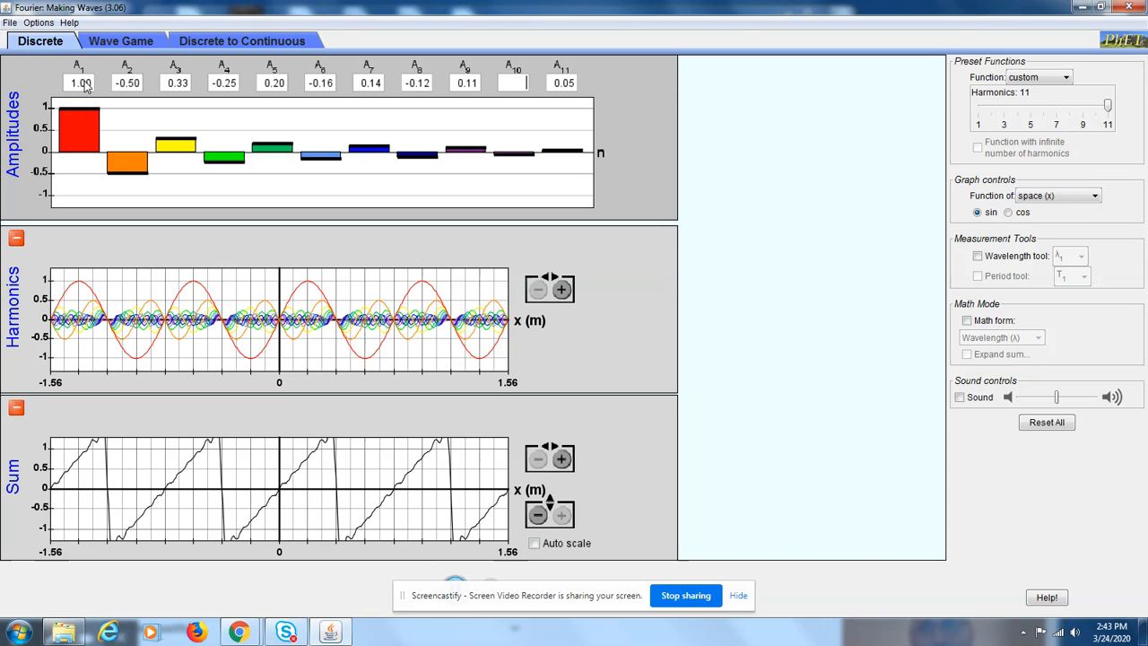
type("-0.10")
key("Tab")
key("BackSpace")
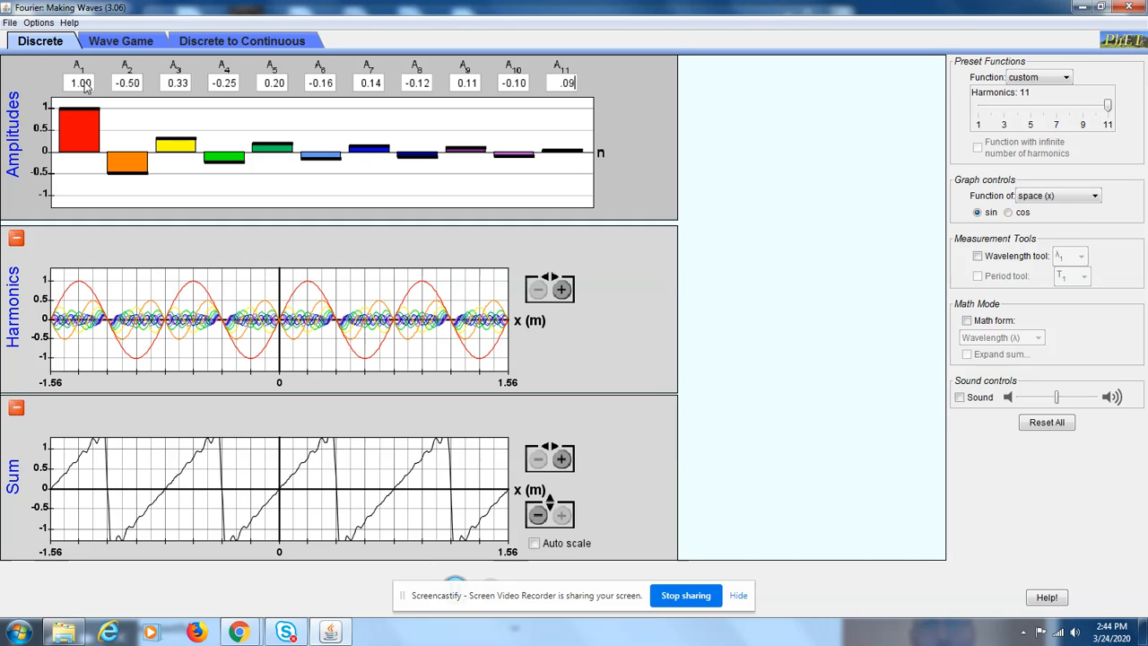
type(".09")
key("Return")
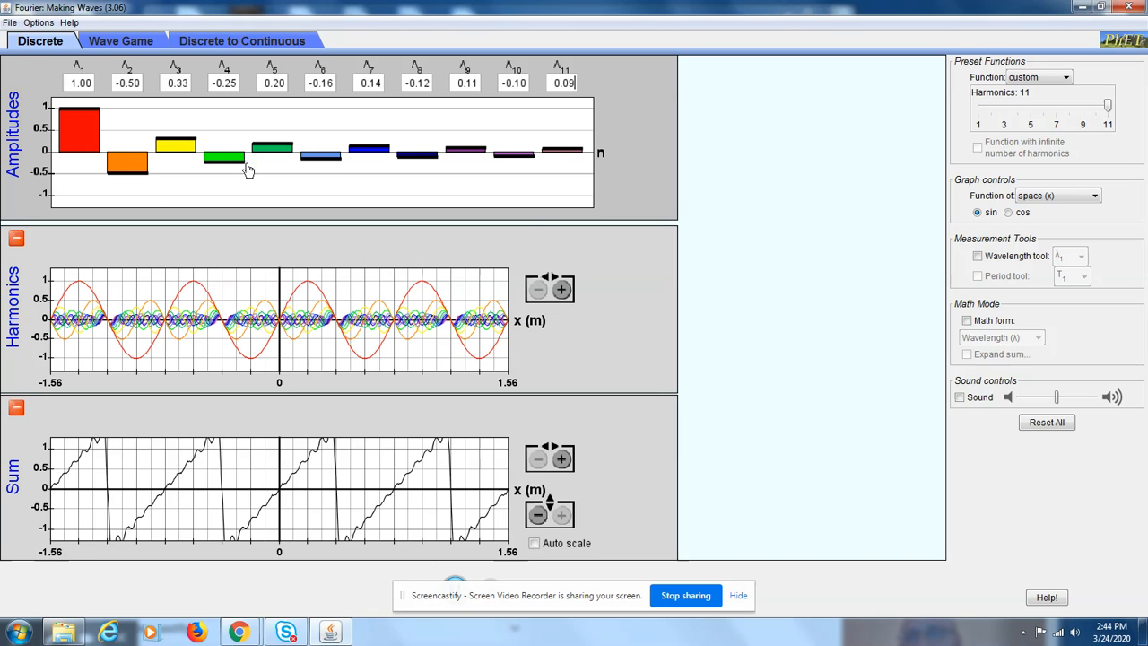
Adjust the Sum graph's vertical range to ±4 so the whole waveform fits.
left_click(537, 517)
left_click(536, 517)
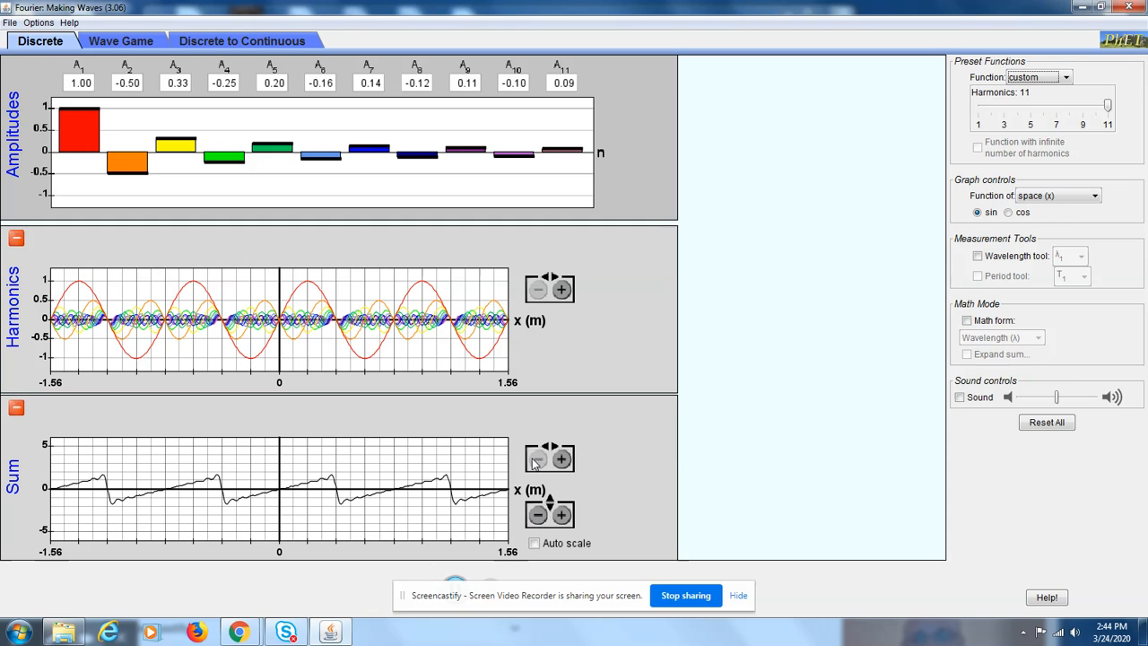
left_click(561, 515)
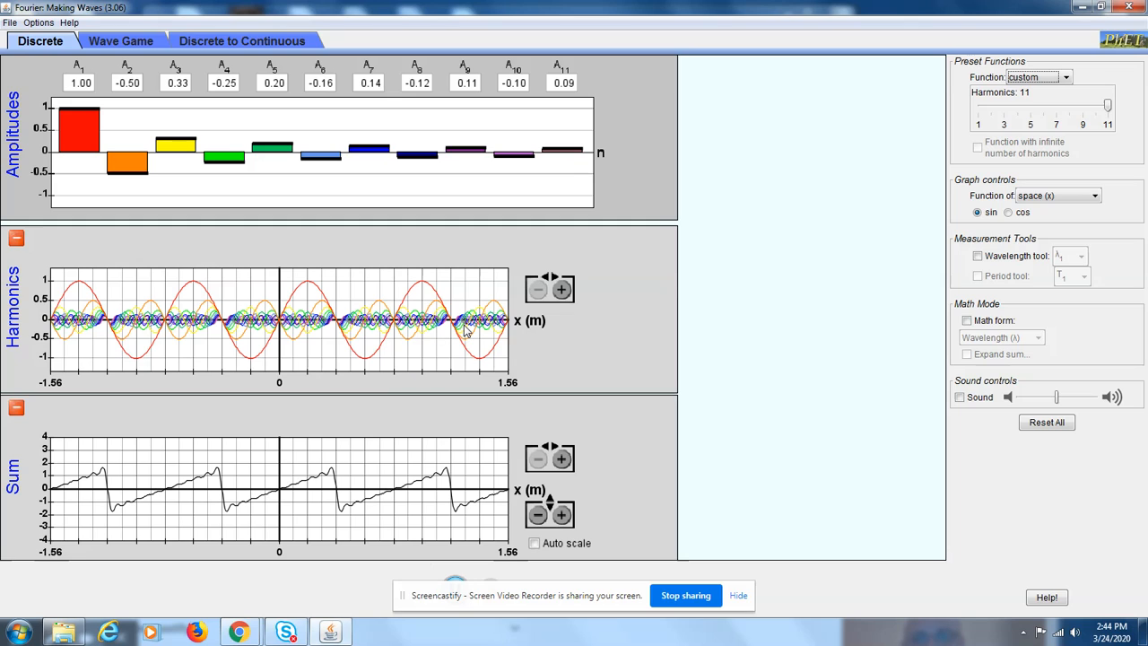
Remove the second harmonic by setting amplitude A2 to 0.
left_click(127, 83)
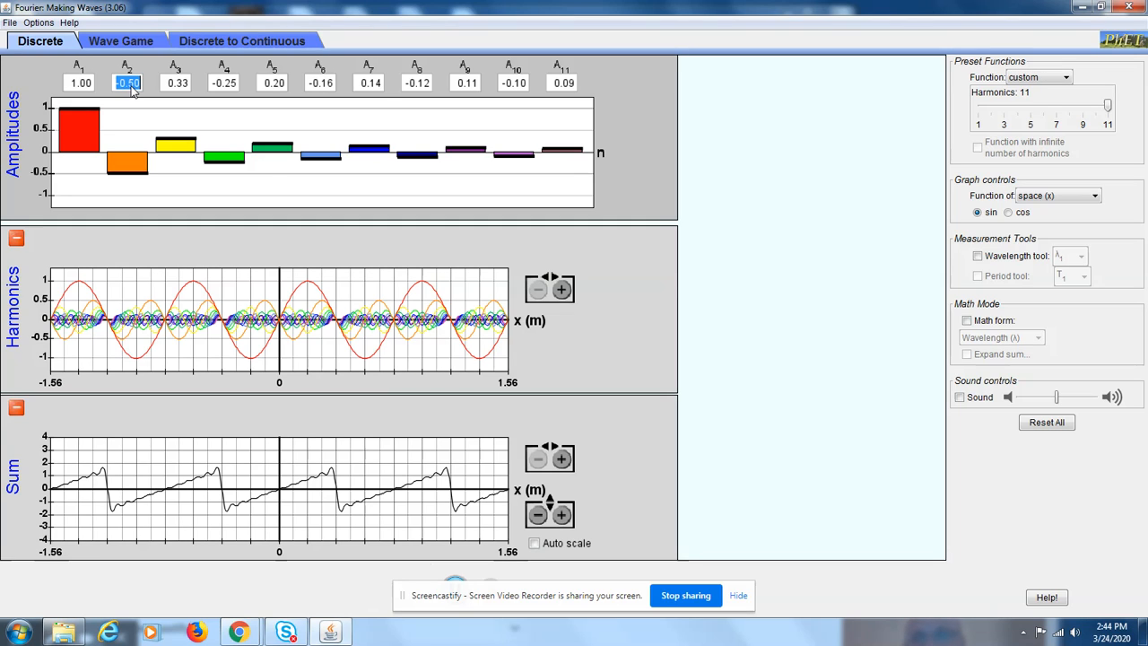
key("BackSpace")
key("Return")
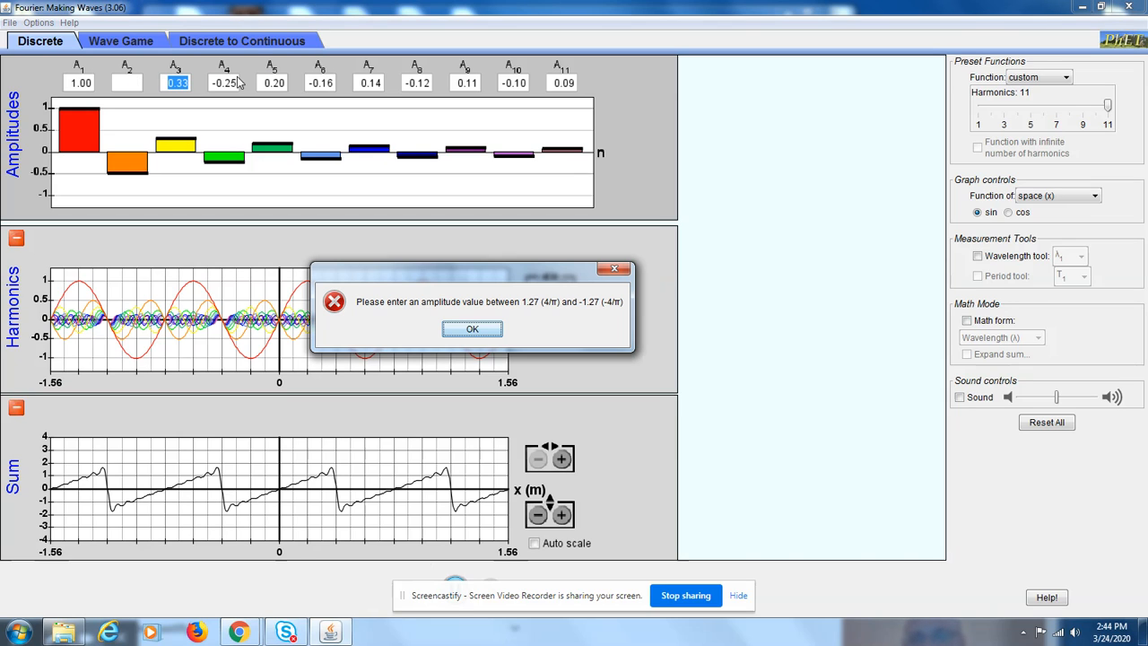
left_click(452, 334)
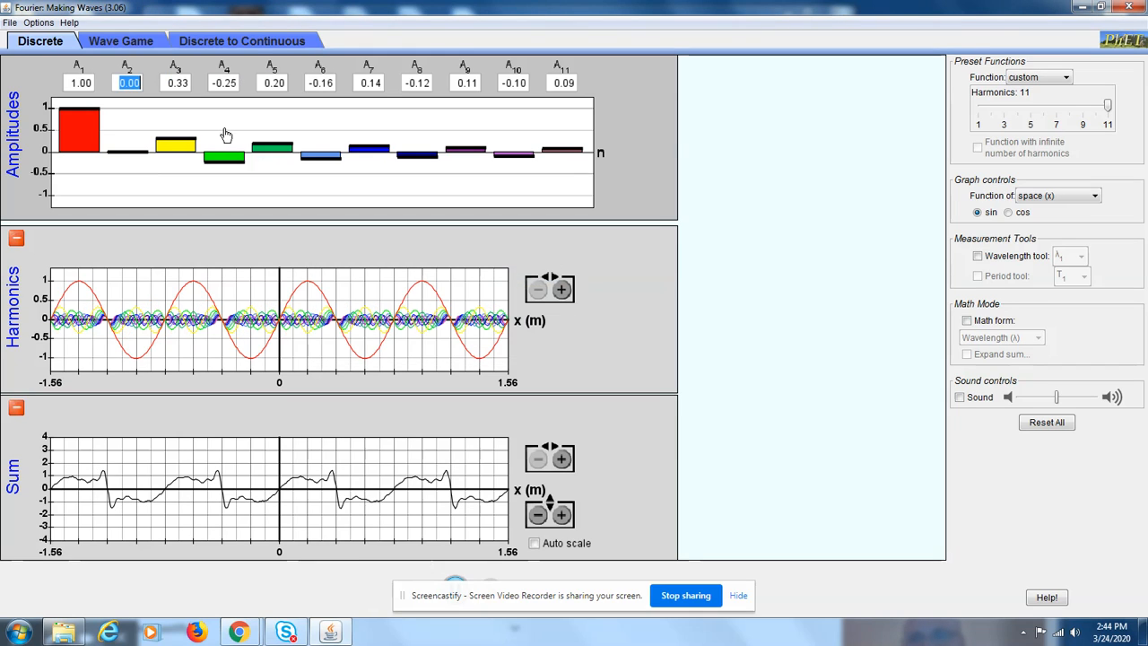
Set the remaining even harmonic amplitudes A4, A6, A8 and A10 to 0.
key("Tab")
key("Tab")
type("0")
key("Tab")
key("Tab")
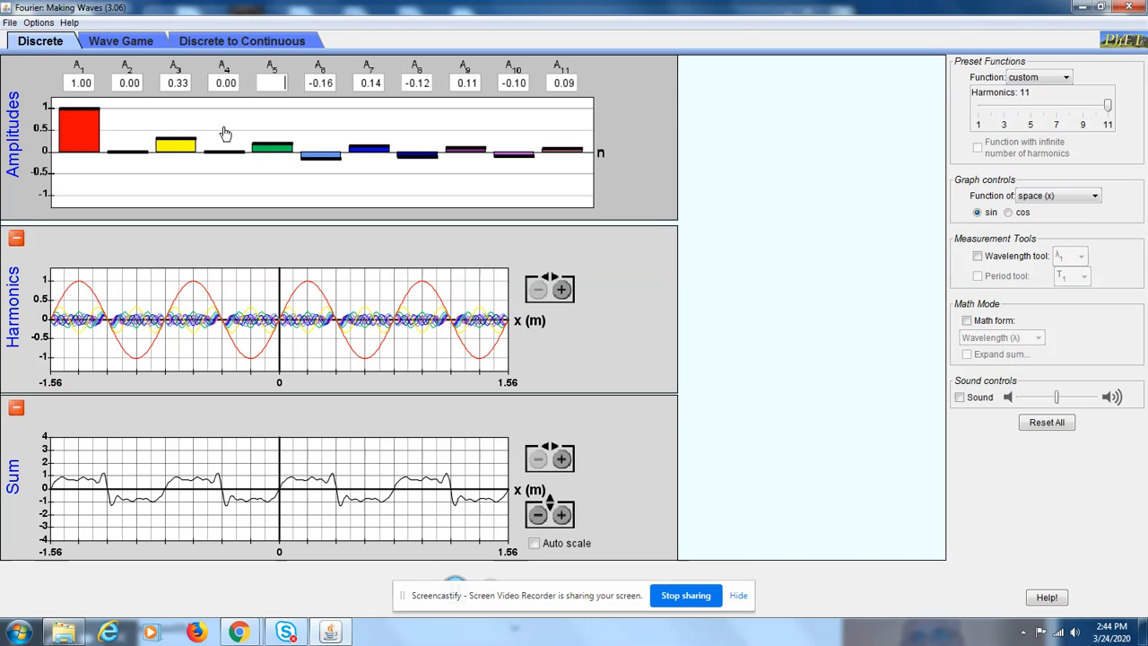
type("0")
key("Tab")
key("Tab")
type("0")
key("Tab")
key("Tab")
type("0")
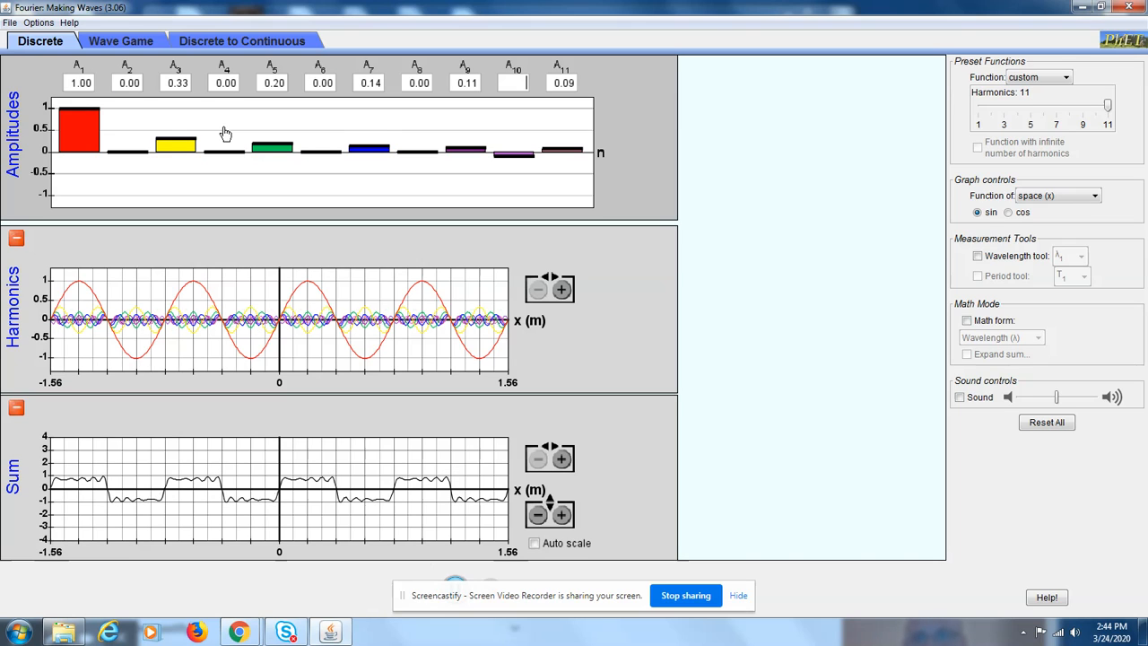
key("Tab")
key("Tab")
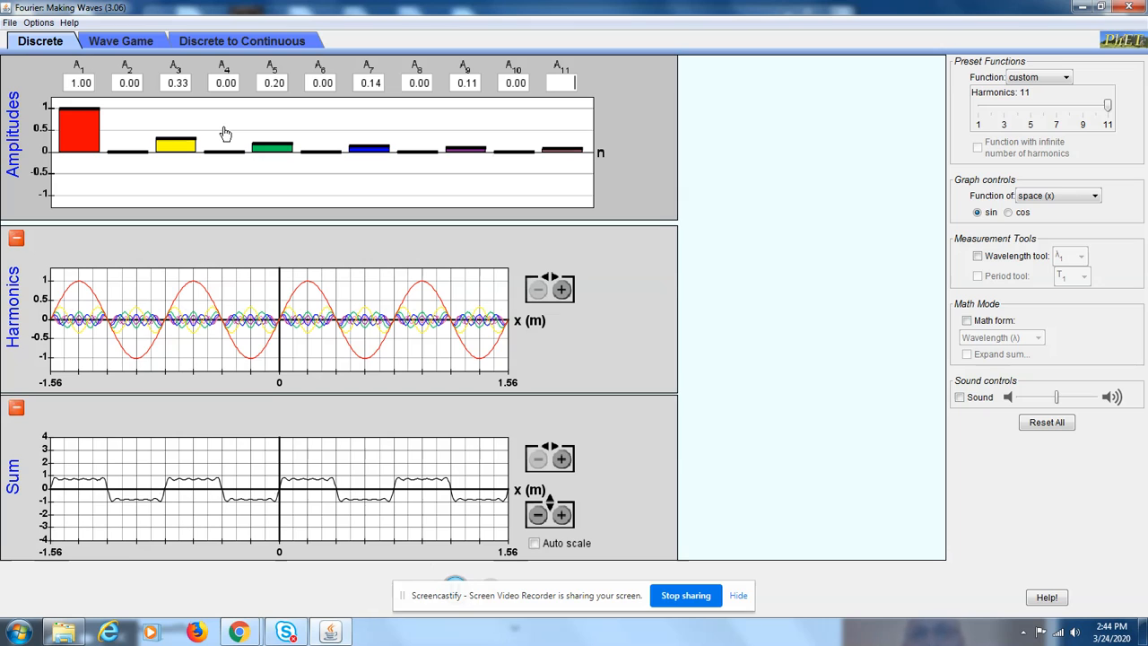
Set amplitude A11 to 0 and restore it to 0.09.
type("0")
key("Tab")
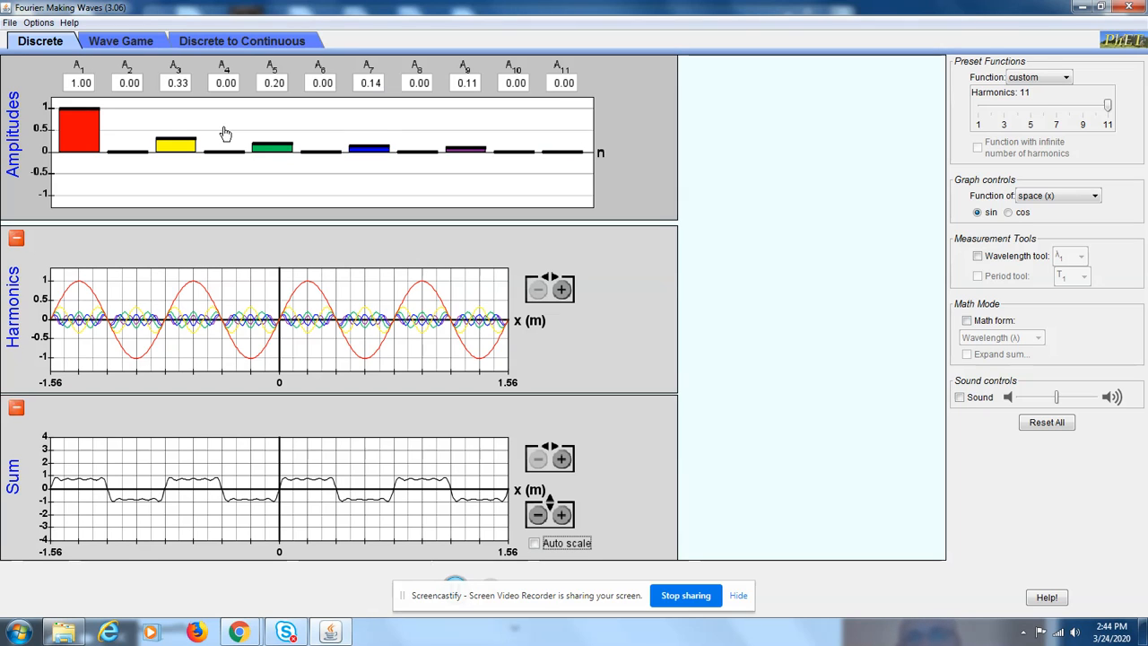
left_click(565, 82)
type("0.09")
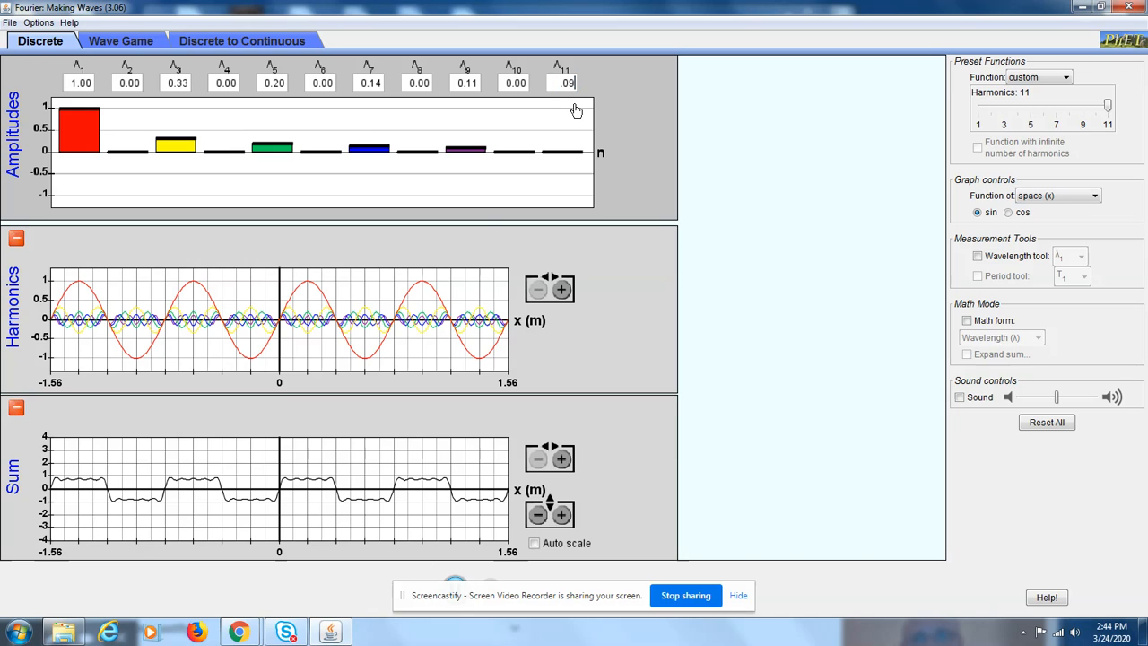
key("Tab")
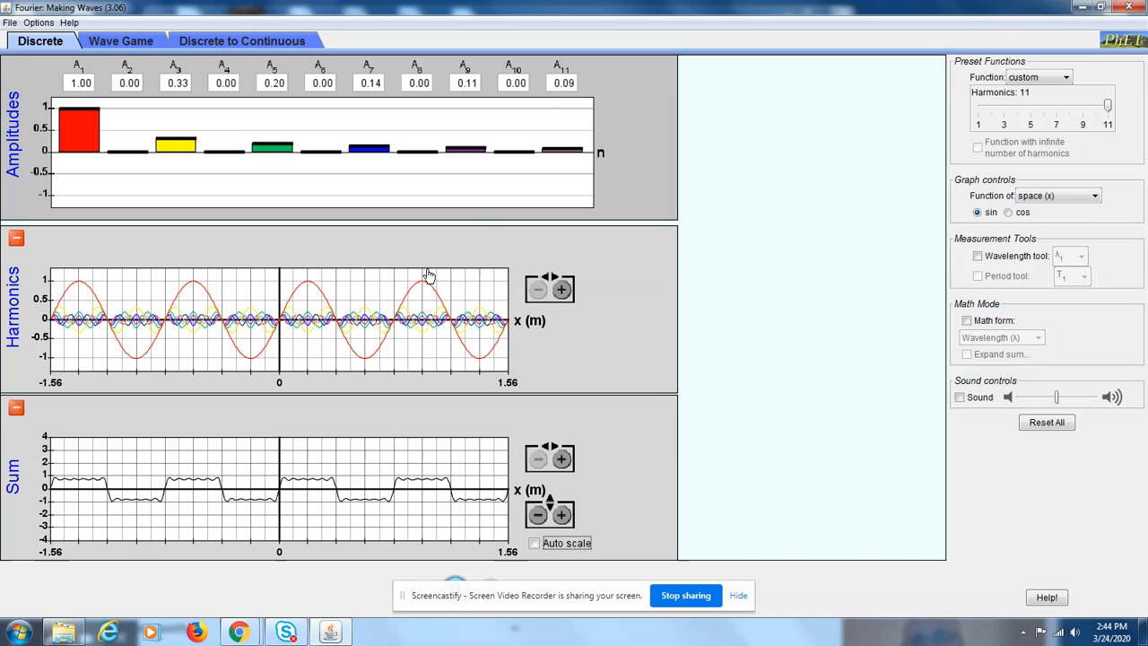
Narrow the Sum graph's vertical range to about ±1 so the square wave fills the plot.
left_click(538, 516)
left_click(560, 516)
left_click(560, 516)
left_click(560, 516)
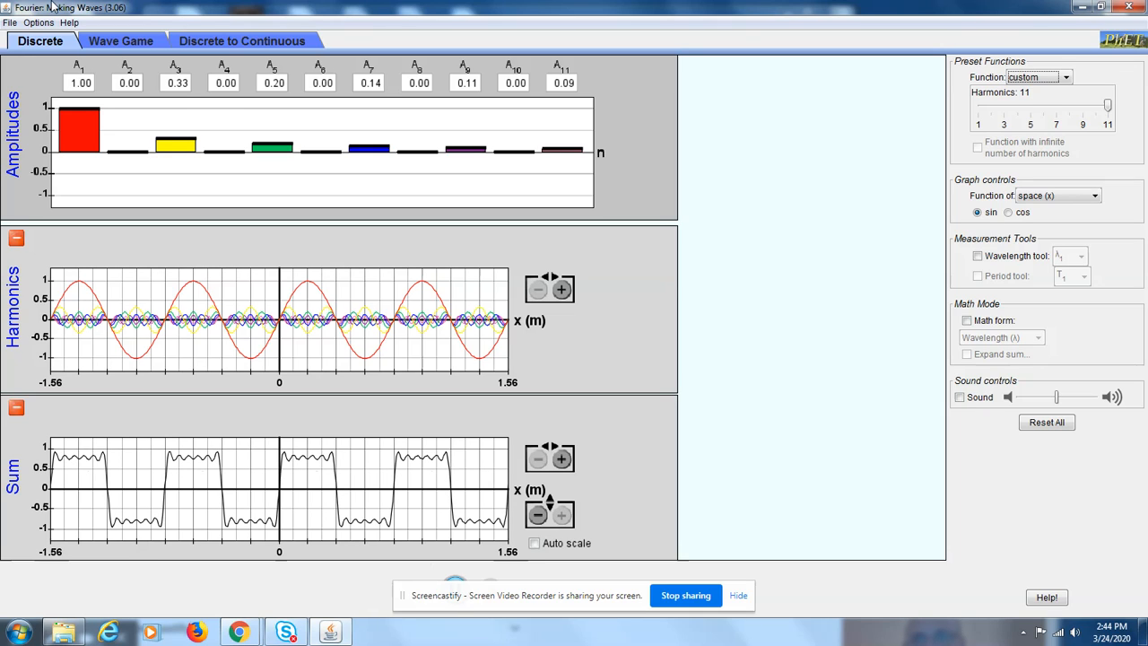
Set the third harmonic's amplitude A3 to -0.11.
left_click(187, 82)
key("BackSpace")
type("-0.11")
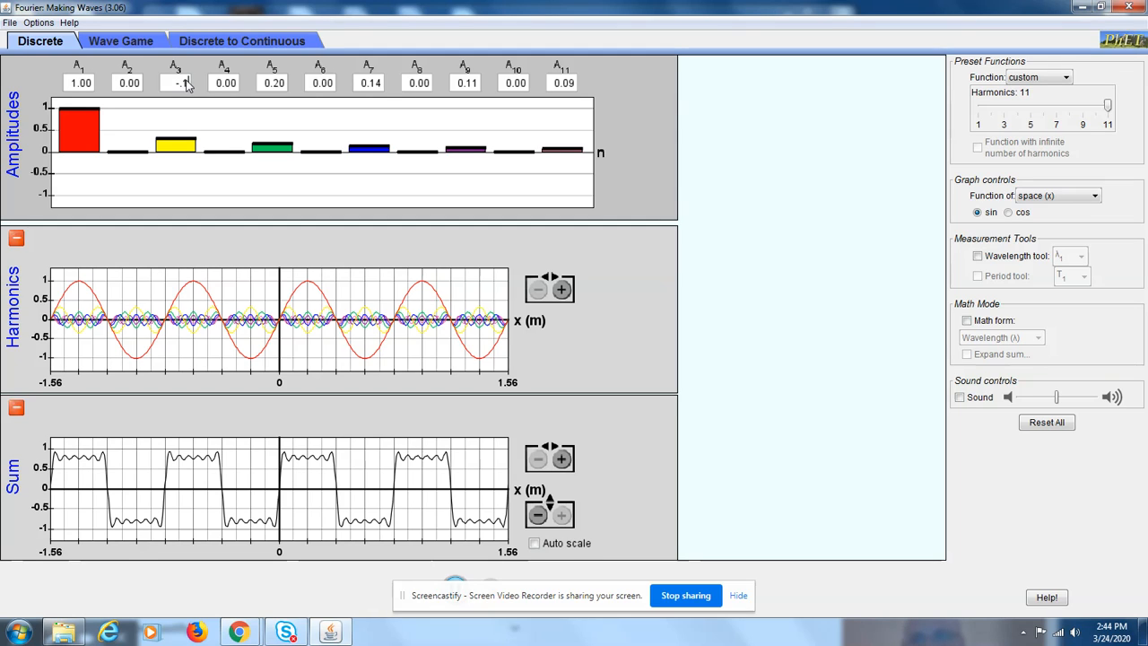
key("Tab")
Set amplitude A5 to 0.04 and A7 to -0.02.
key("Tab")
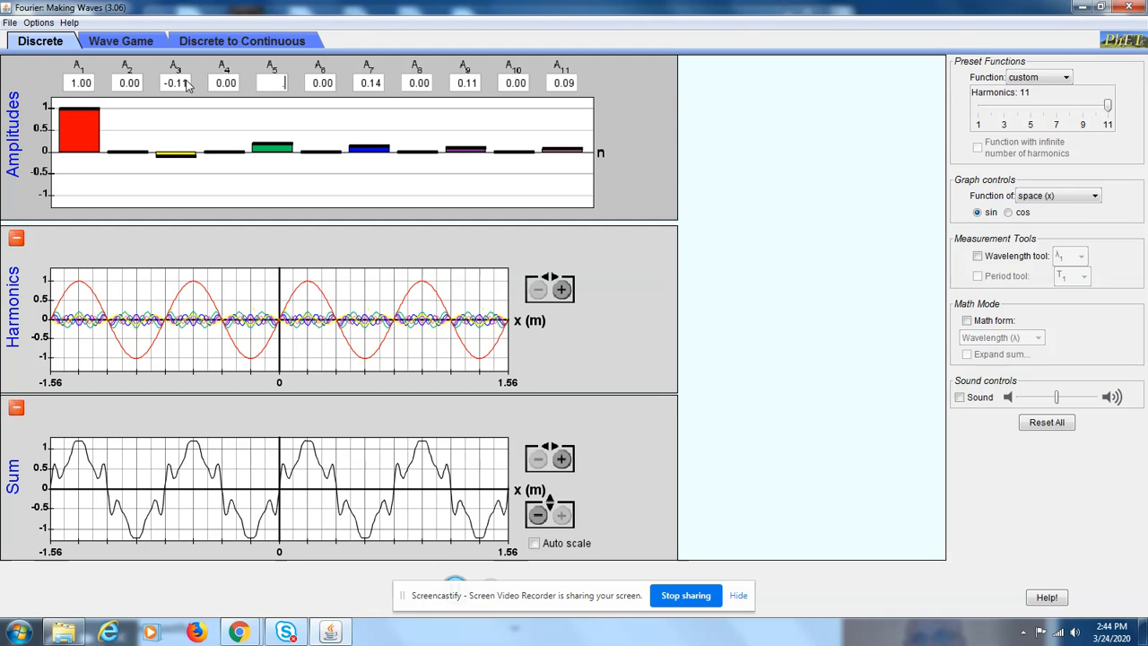
key("Tab")
key("Tab")
key("BackSpace")
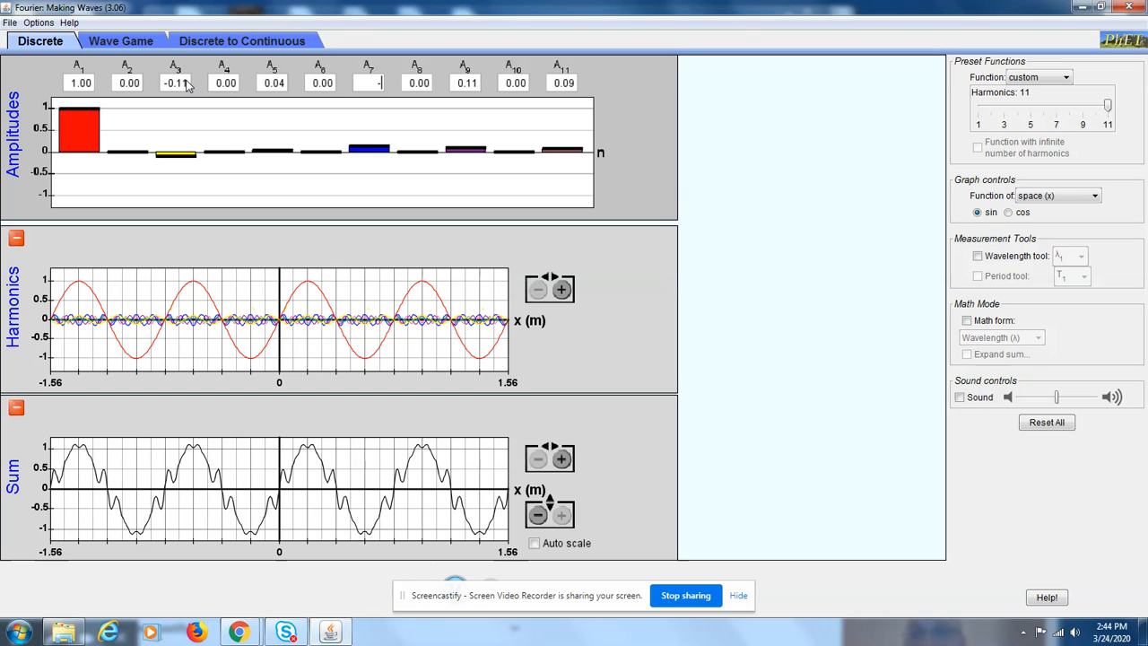
key("Tab")
Set amplitude A9 to 0.01 and A11 to 0 to complete the triangle wave.
key("Tab")
key("BackSpace")
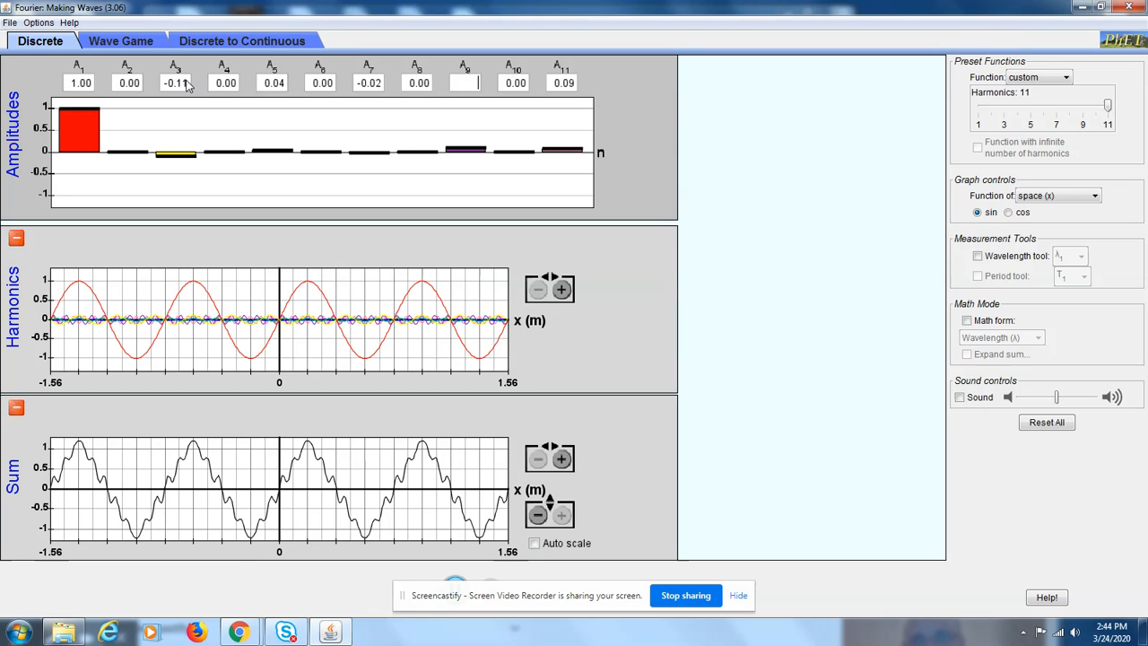
type("0.01")
key("Tab")
key("Tab")
key("BackSpace")
type("0")
key("Tab")
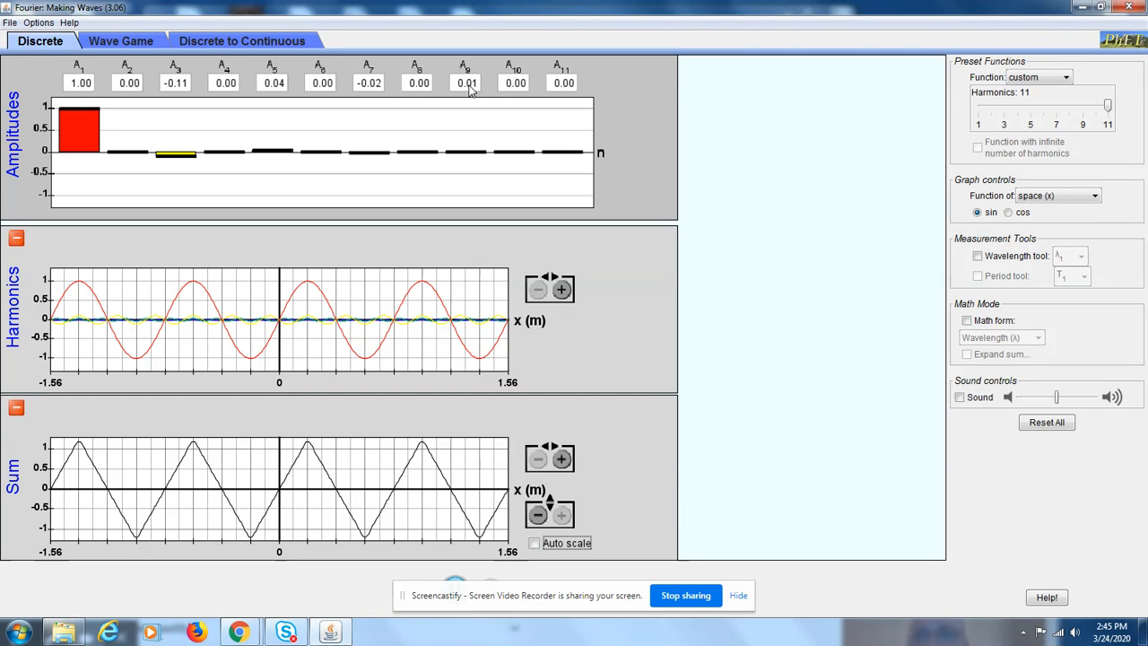
Choose the wave packet preset function and widen the Sum graph's vertical range to about ±5 so the peaks fit.
left_click(1066, 77)
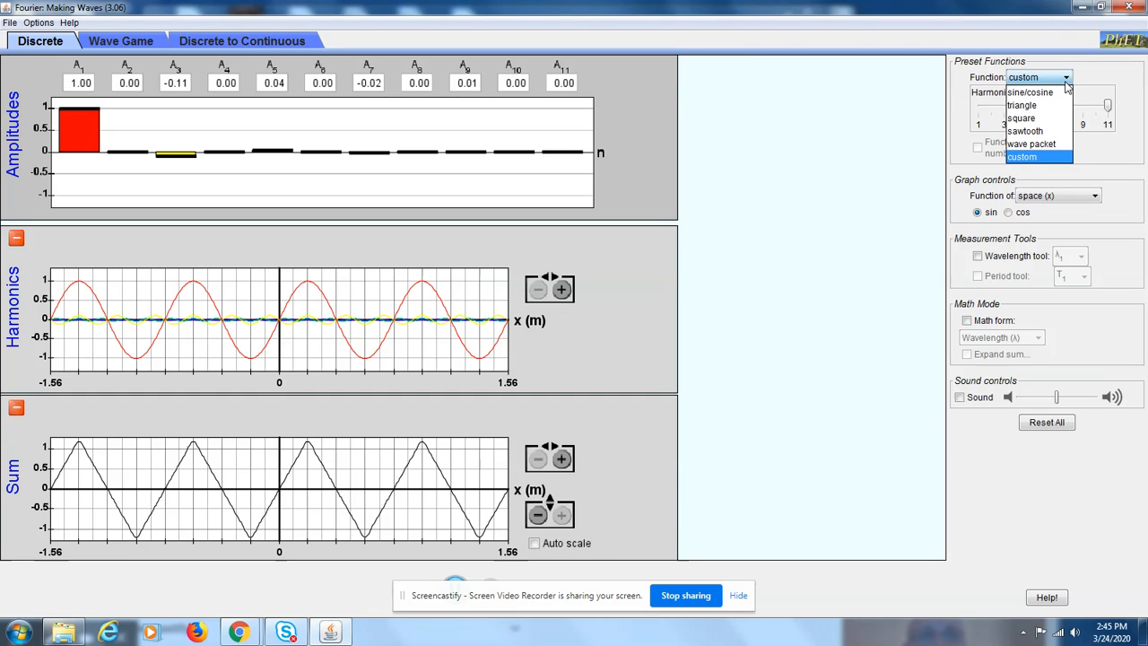
left_click(1037, 147)
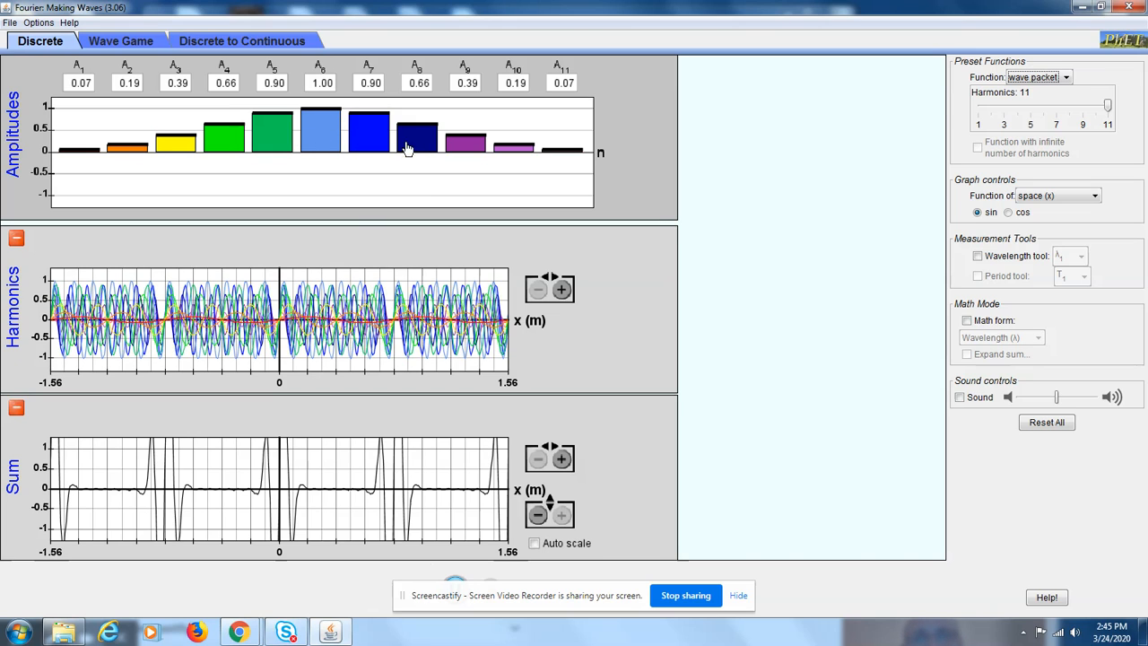
left_click(538, 516)
left_click(539, 516)
left_click(538, 516)
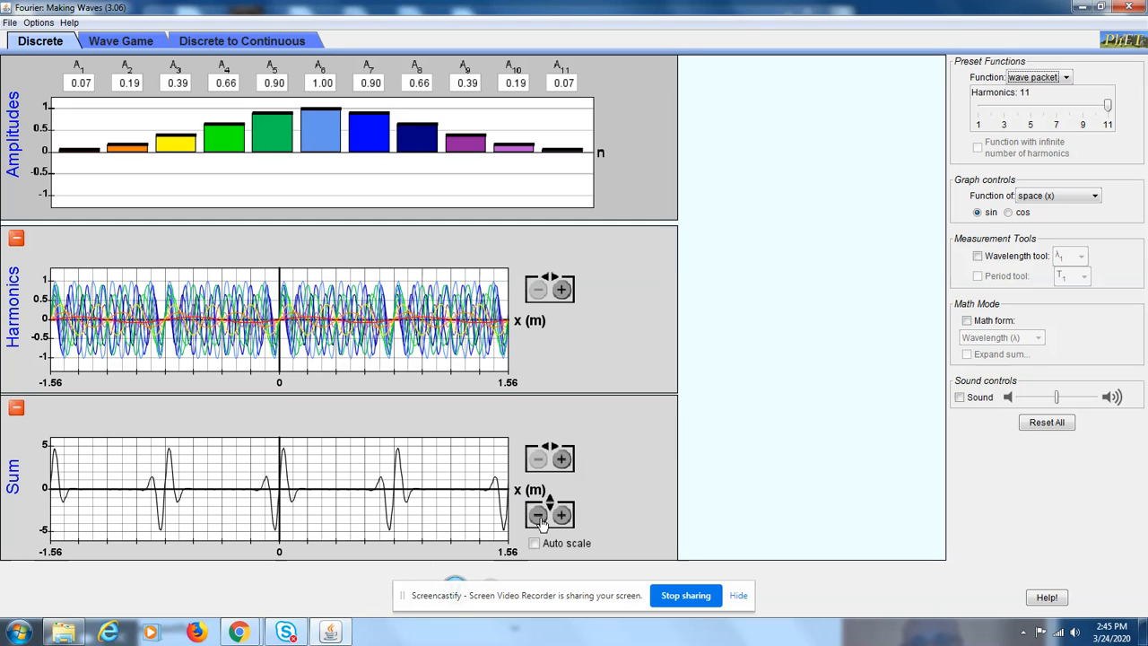
left_click(538, 516)
left_click(562, 516)
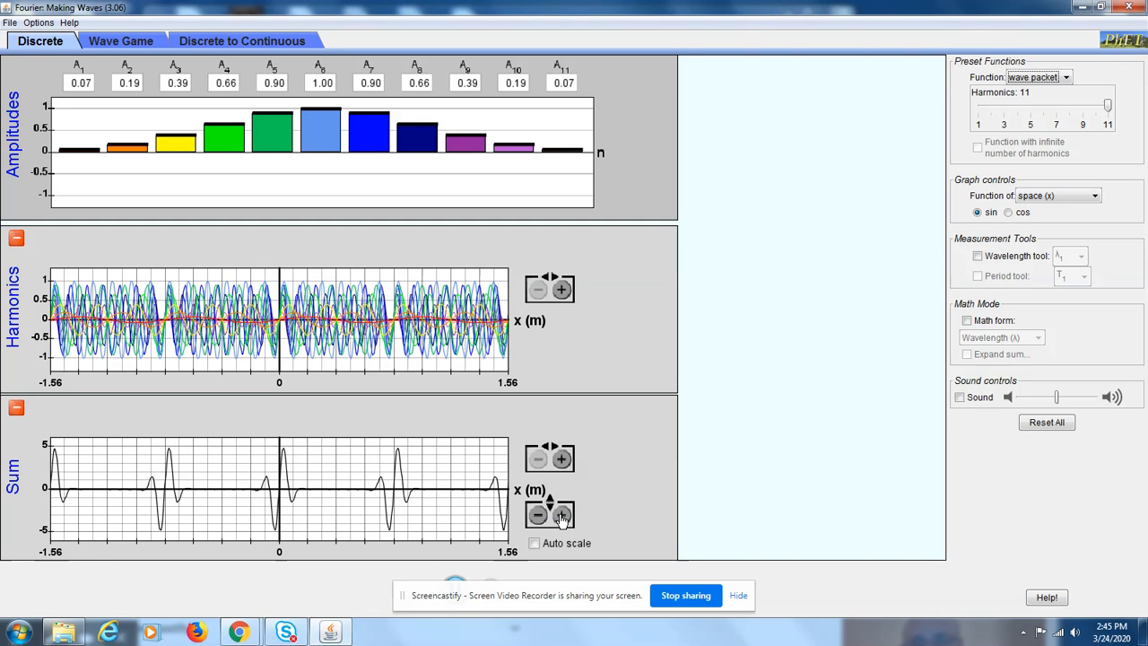